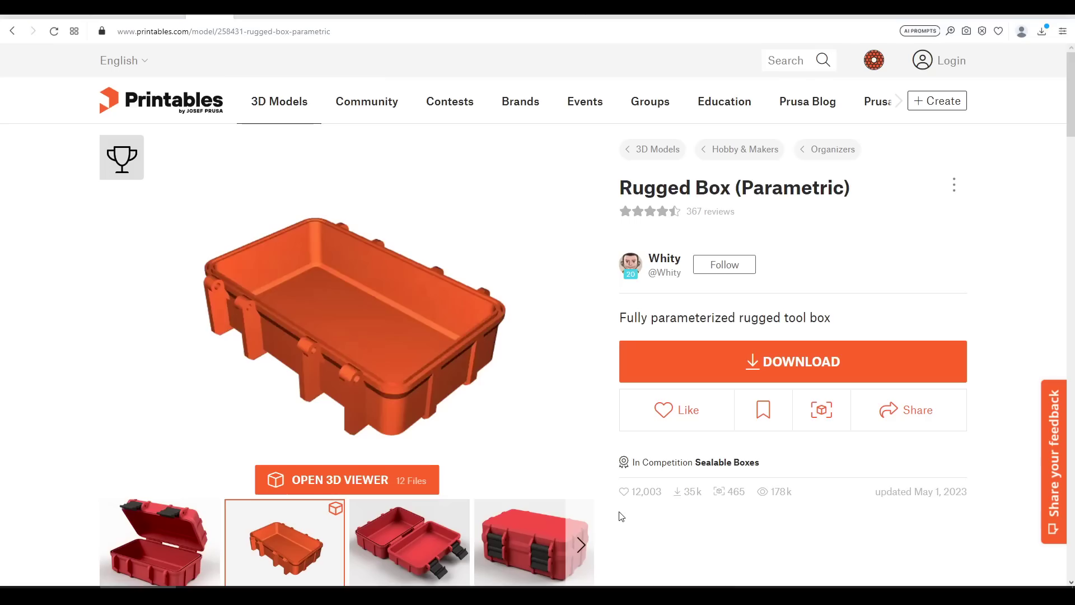
Look over Printables' Tool box parametric page, then switch to the Frog Box v2.0 remix page.
{"action": "mouse_move", "coordinate": [126, 183]}
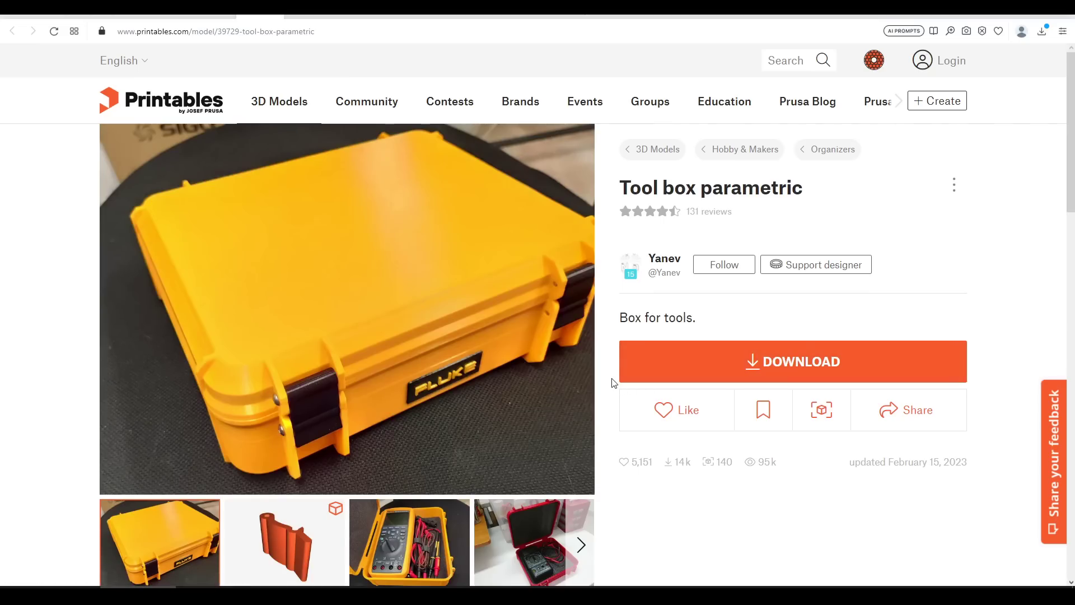
{"action": "key", "text": "ctrl+Tab"}
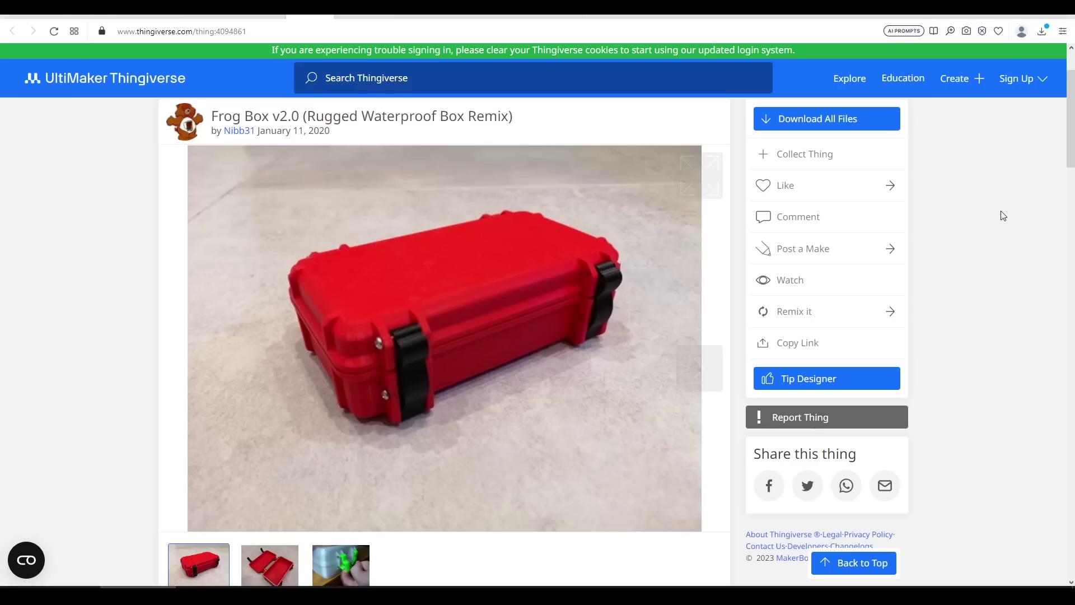
View the Customizable Rugged Waterproof Box page, then return to the Rugged Box (Parametric) page.
{"action": "key", "text": "ctrl+Tab"}
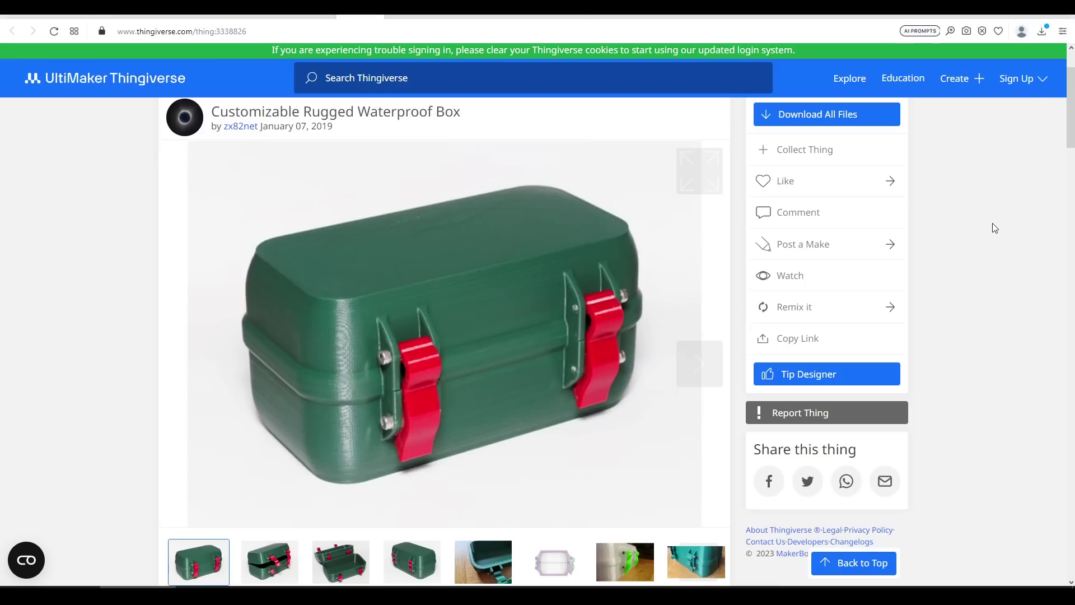
{"action": "key", "text": "ctrl+shift+Tab"}
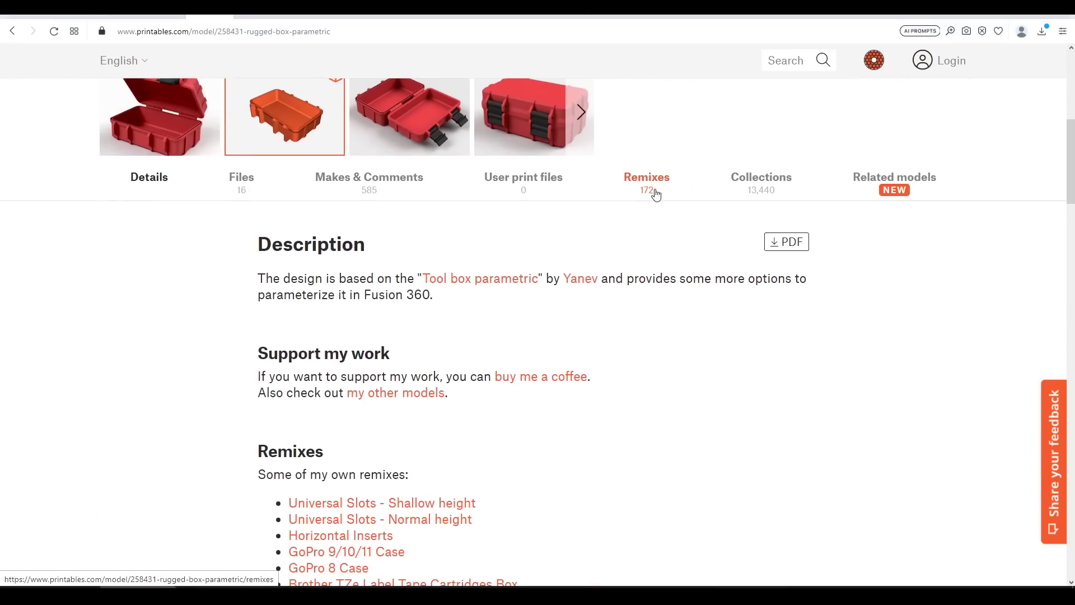
Check the model's remixes and its 'Remix Culture allowed' licence term.
{"action": "left_click", "coordinate": [651, 194]}
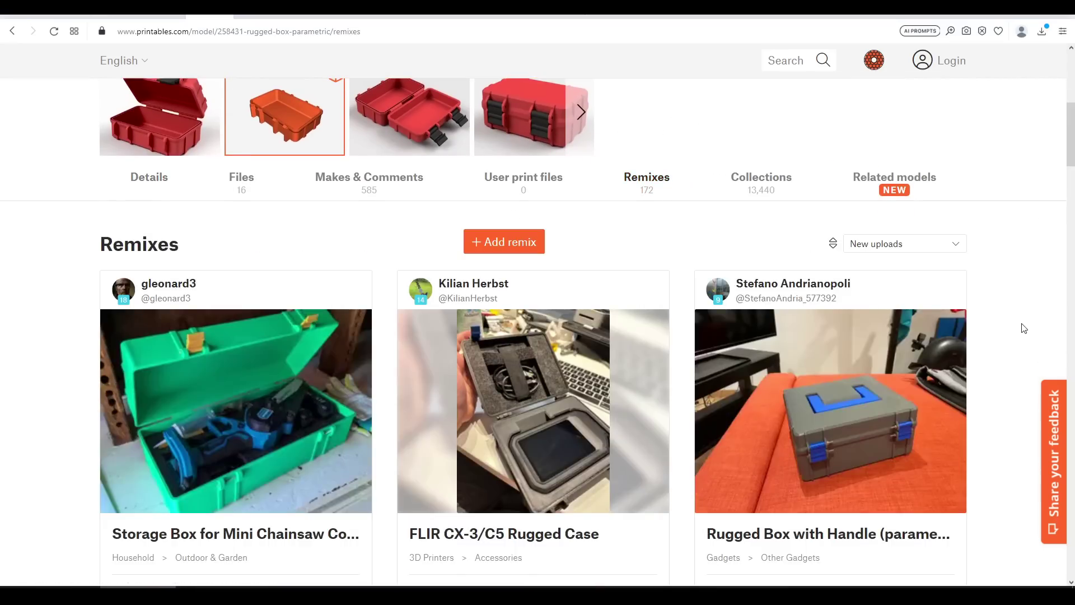
{"action": "key", "text": "alt+Left"}
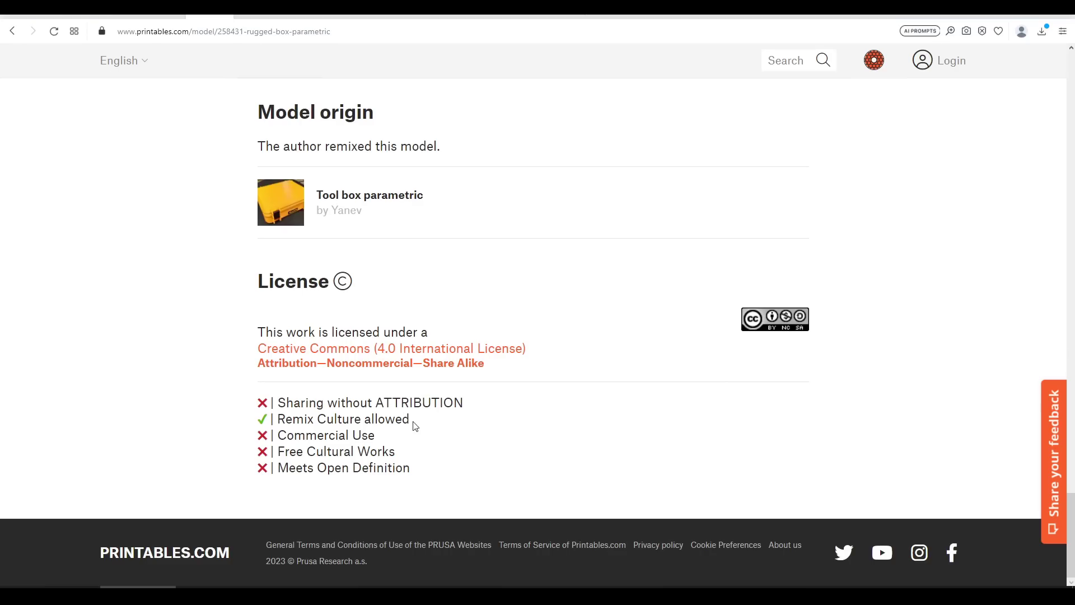
{"action": "left_click_drag", "start_coordinate": [415, 427], "coordinate": [278, 421]}
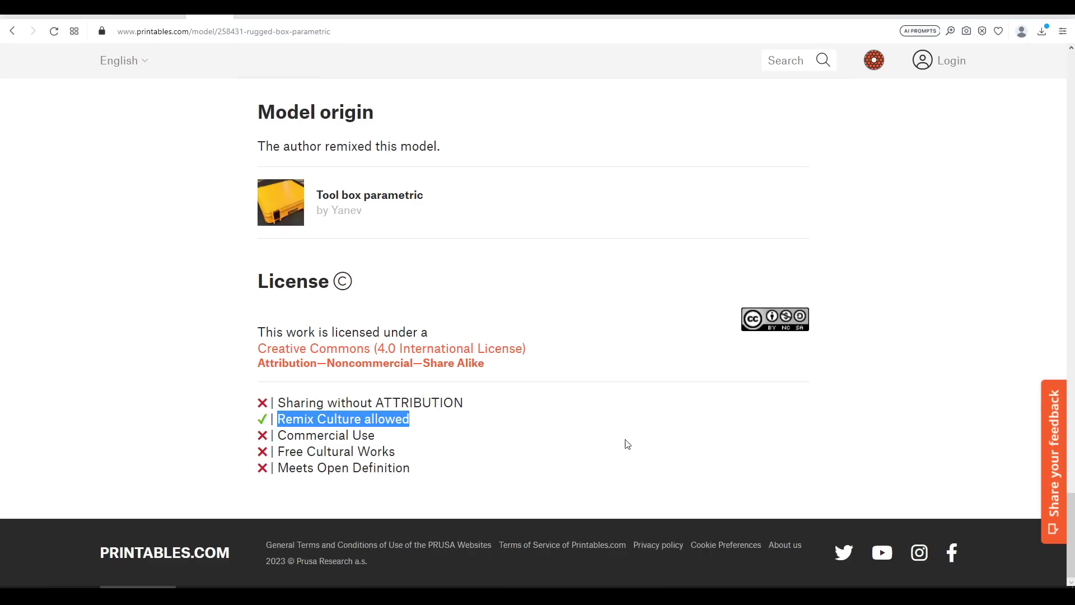
Expand the Fusion 360 files folder in the model's Files section.
{"action": "key", "text": "alt+Left"}
{"action": "scroll", "coordinate": [844, 466], "scroll_direction": "down", "scroll_amount": 3}
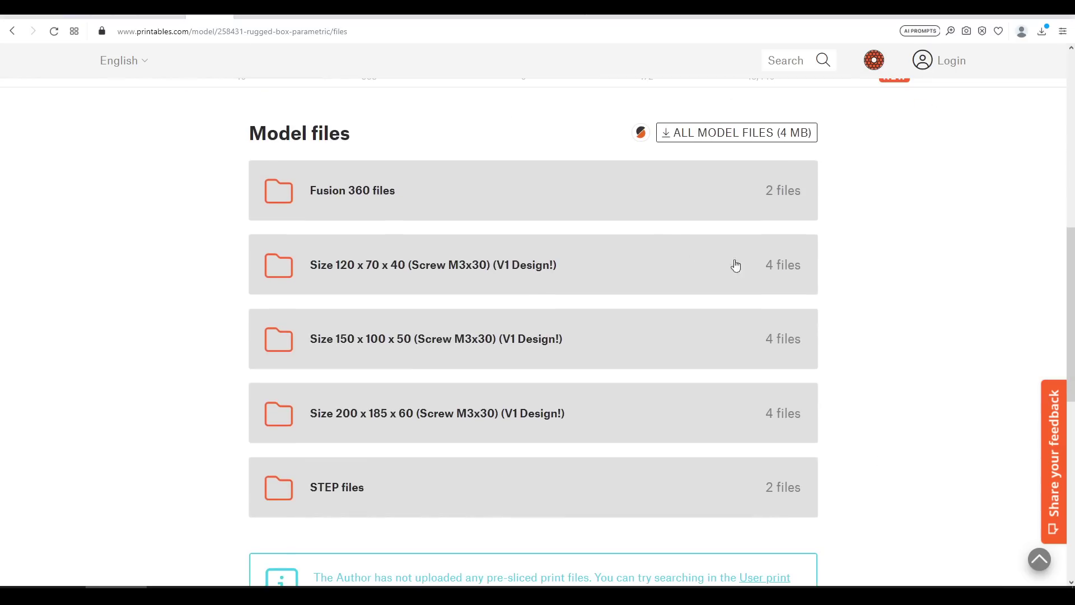
{"action": "left_click", "coordinate": [624, 203]}
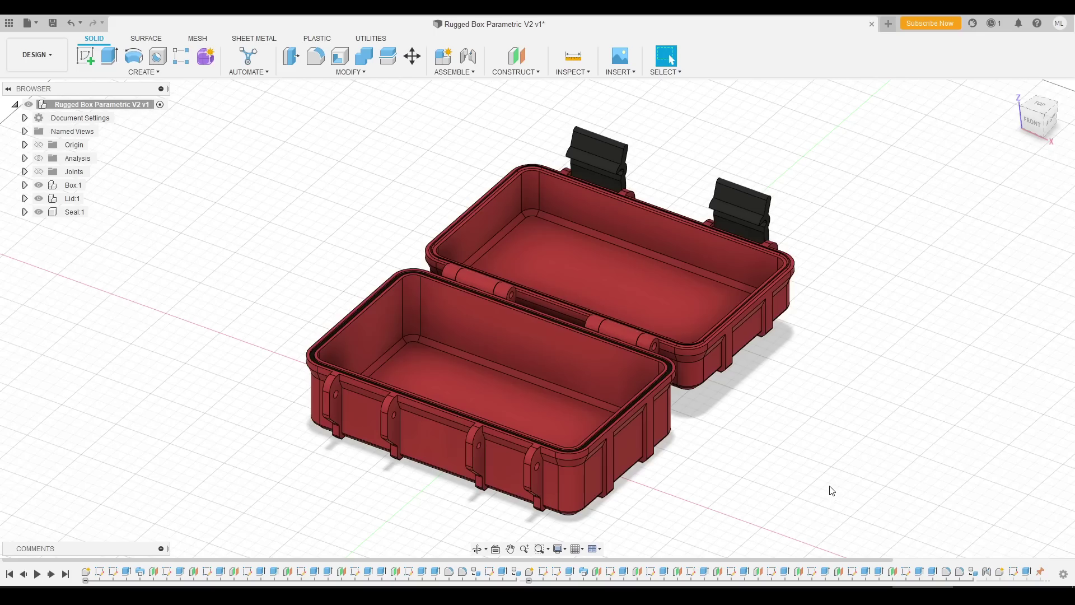
In Modify > Change Parameters, set InnerBoxWidth from 120 to 150 mm and close the table.
{"action": "left_click", "coordinate": [360, 72]}
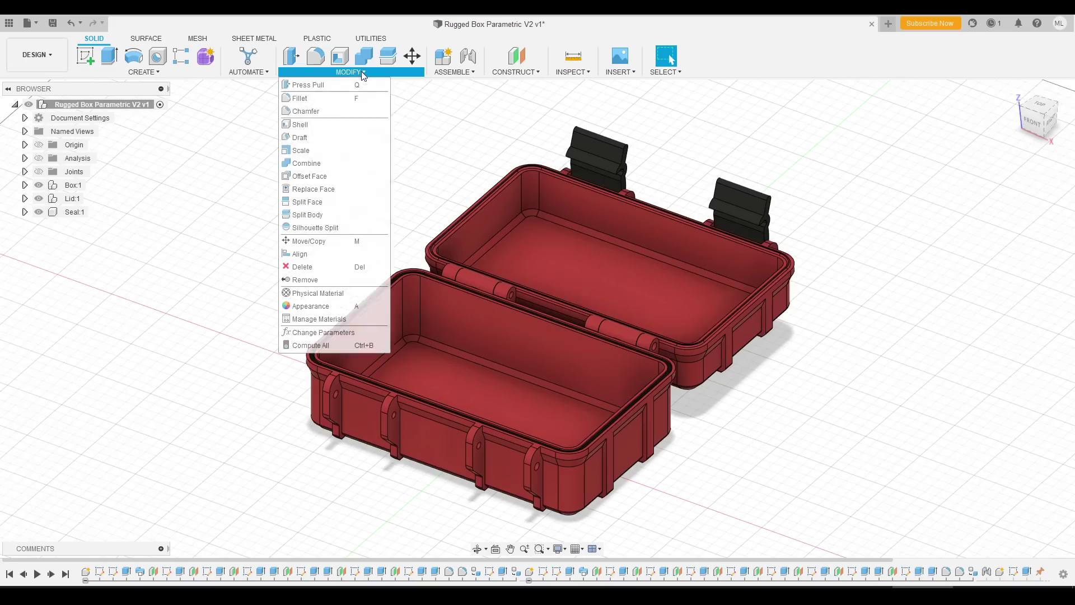
{"action": "left_click", "coordinate": [349, 332]}
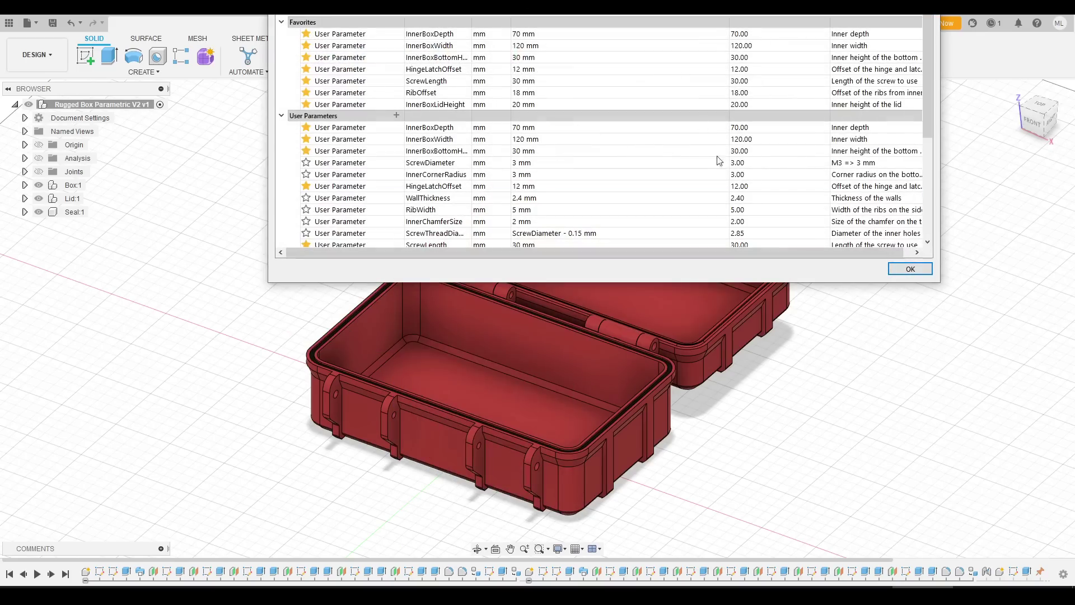
{"action": "scroll", "coordinate": [623, 132], "scroll_direction": "down", "scroll_amount": 5}
{"action": "scroll", "coordinate": [629, 149], "scroll_direction": "up", "scroll_amount": 5}
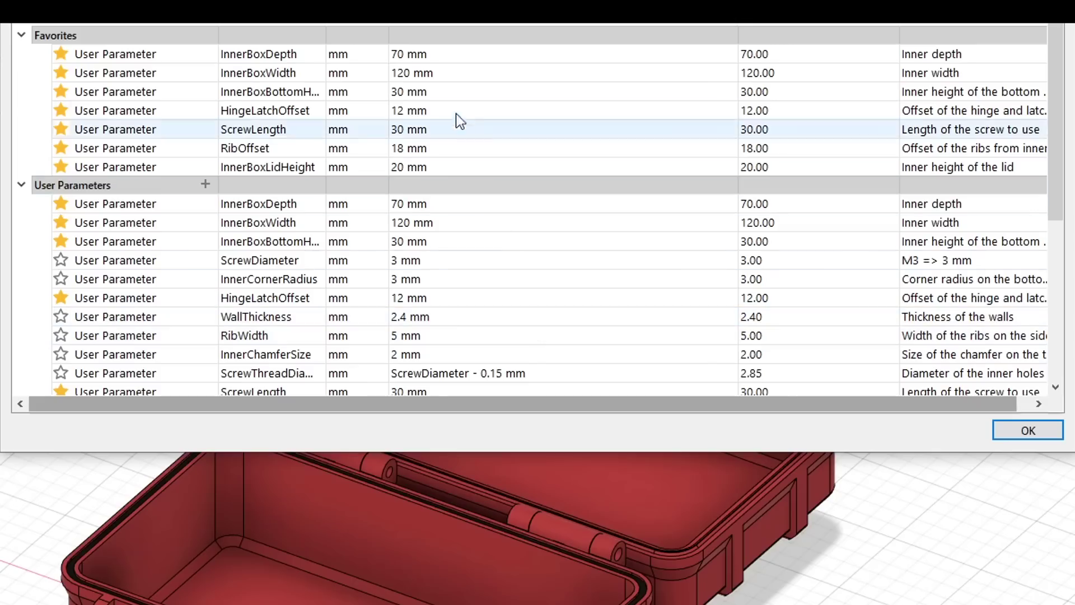
{"action": "double_click", "coordinate": [435, 76]}
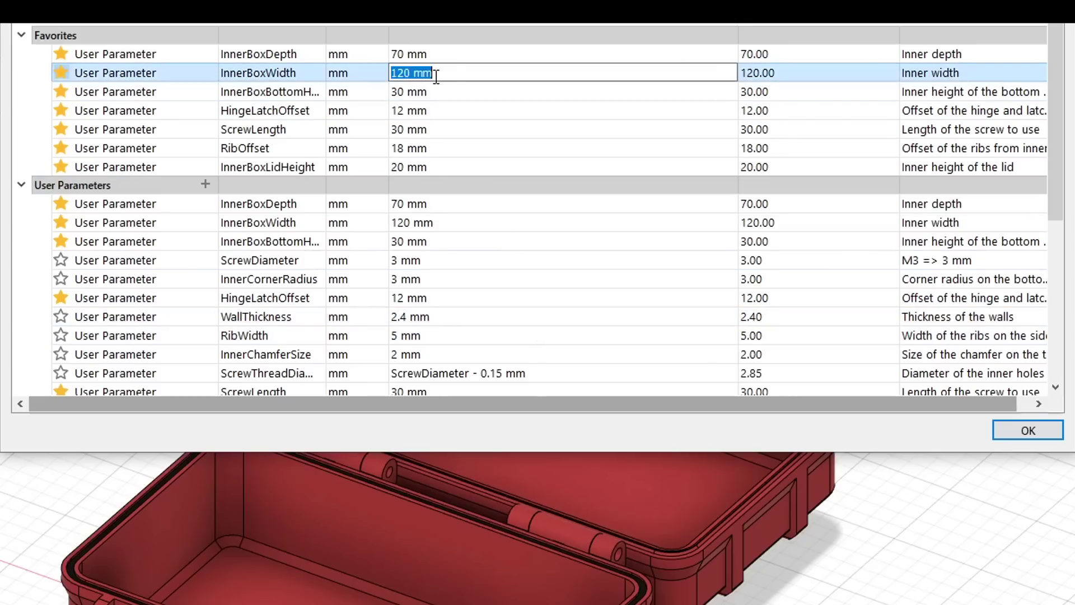
{"action": "type", "text": "150"}
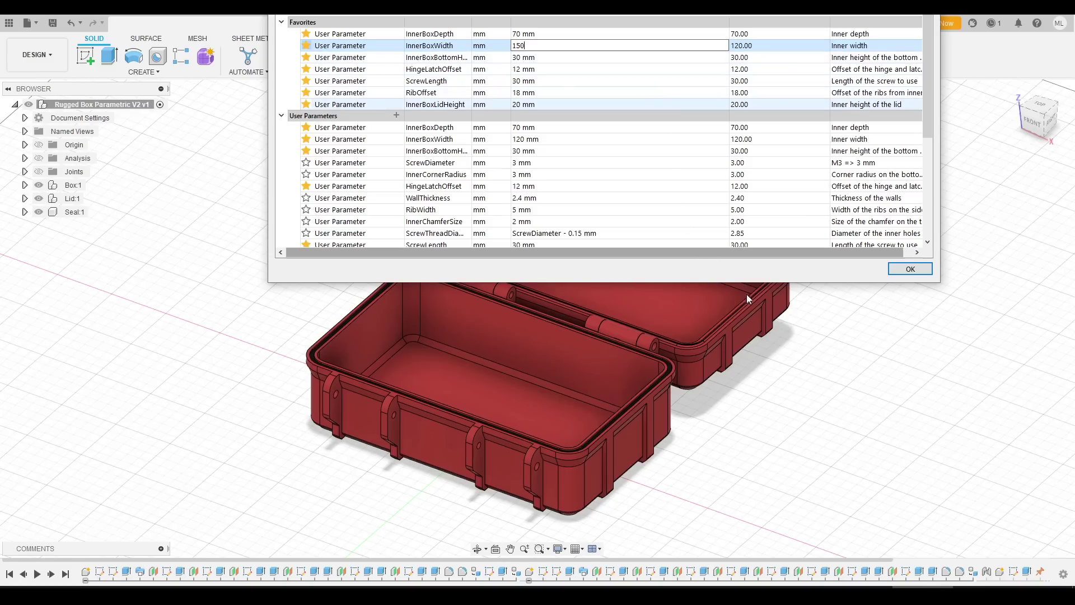
{"action": "key", "text": "Return"}
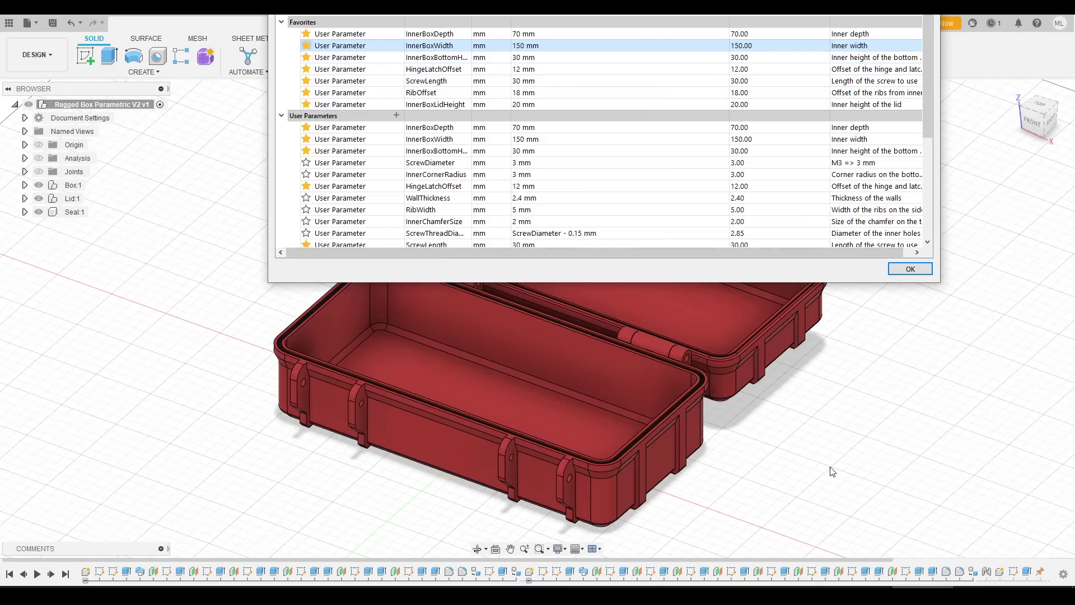
{"action": "key", "text": "Return"}
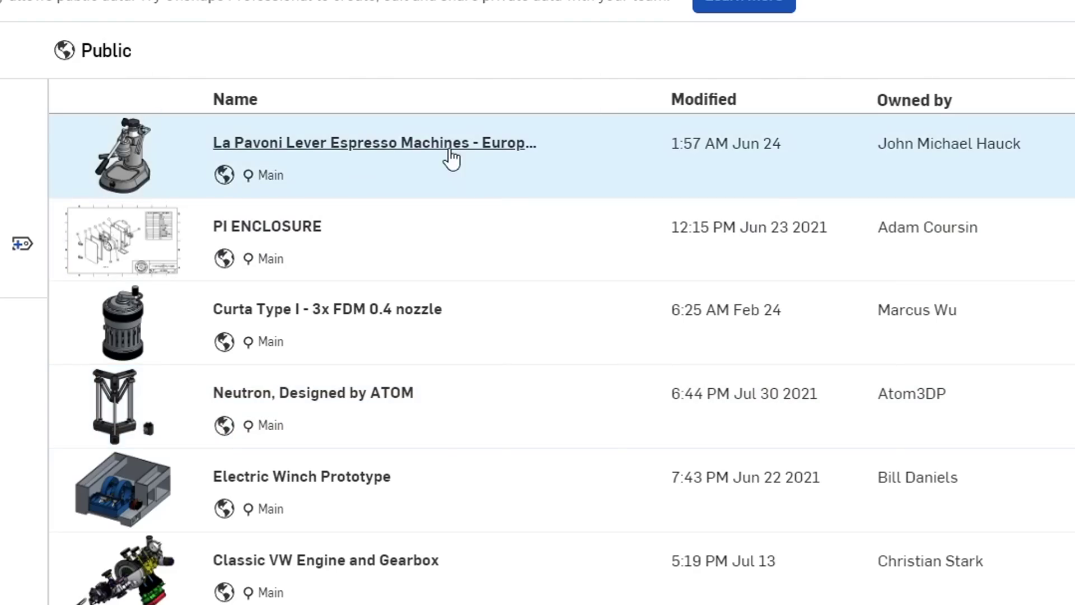
Make an editable copy of the public La Pavoni espresso machine document and orbit it.
{"action": "left_click", "coordinate": [451, 159]}
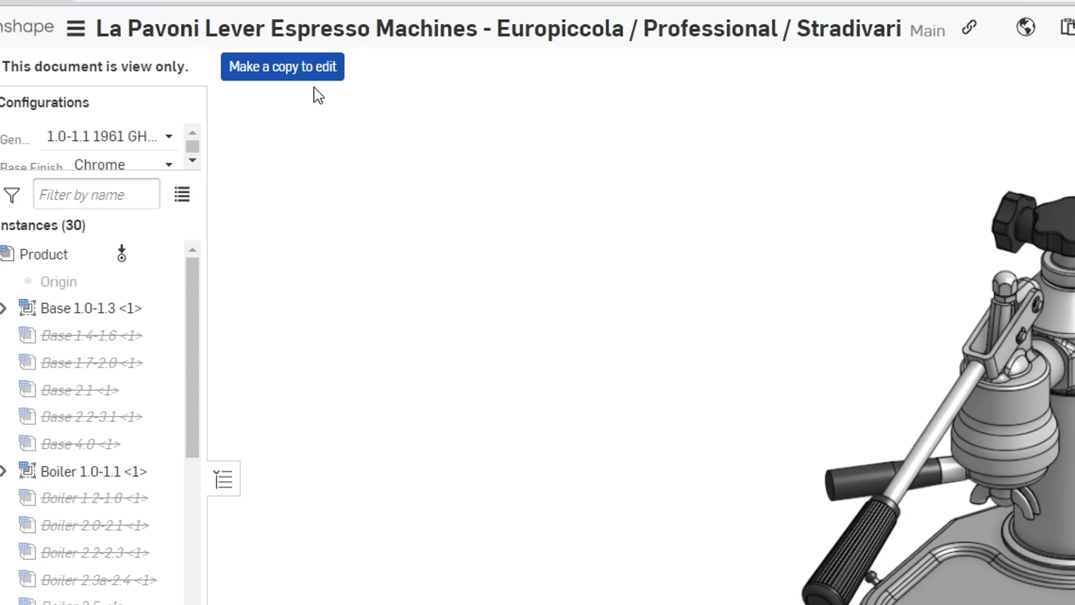
{"action": "left_click", "coordinate": [312, 83]}
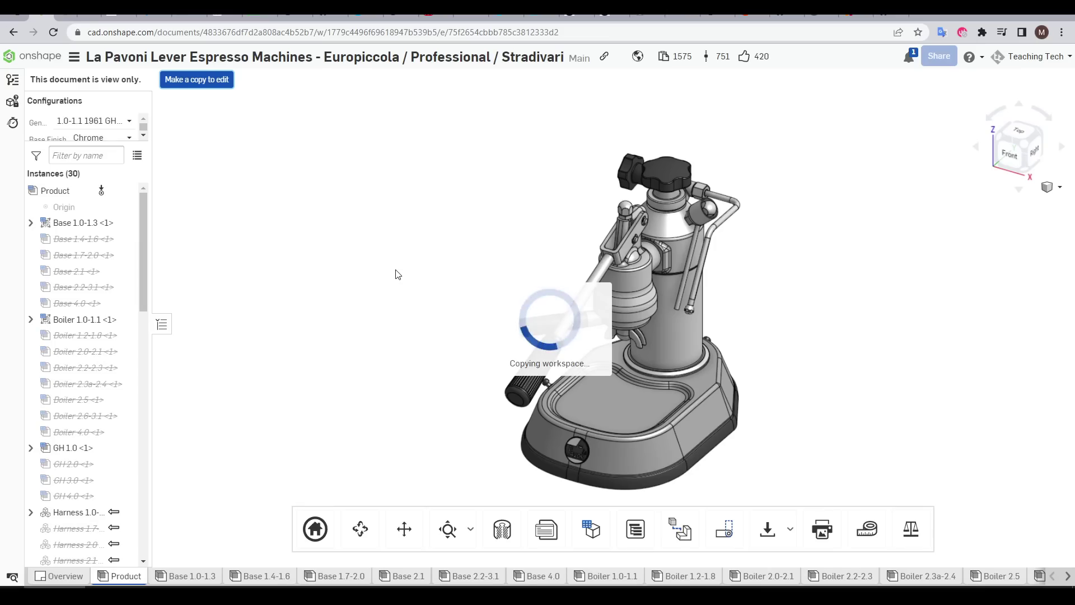
{"action": "right_click_drag", "start_coordinate": [432, 379], "coordinate": [536, 414]}
Browse the document tabs through the Tabs manager and orbit the Fractal Vise model.
{"action": "key", "text": "alt+t"}
{"action": "scroll", "coordinate": [186, 217], "scroll_direction": "down", "scroll_amount": 5}
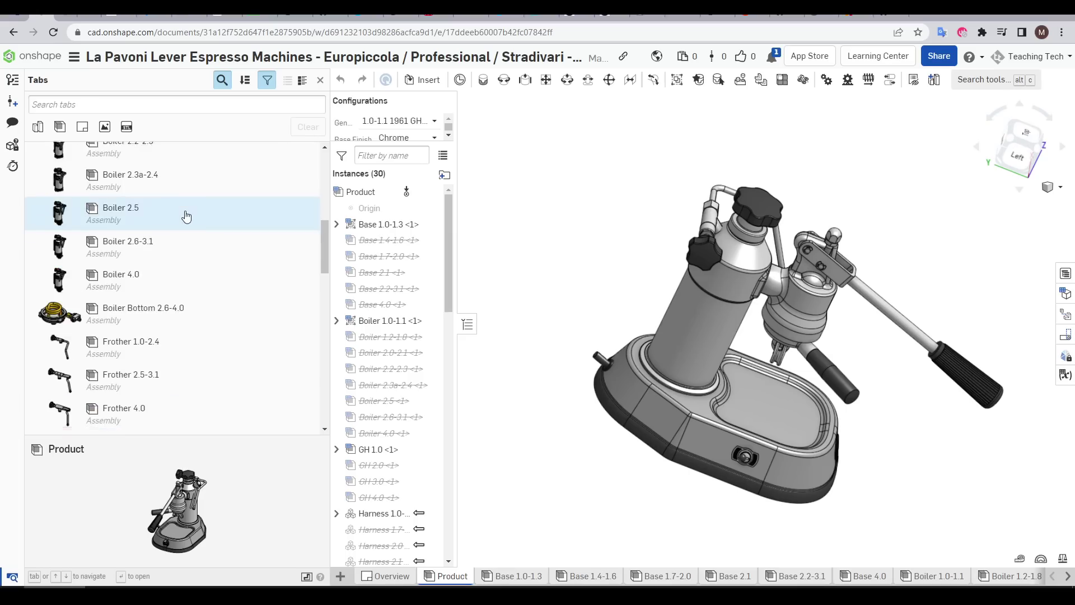
{"action": "scroll", "coordinate": [186, 217], "scroll_direction": "down", "scroll_amount": 15}
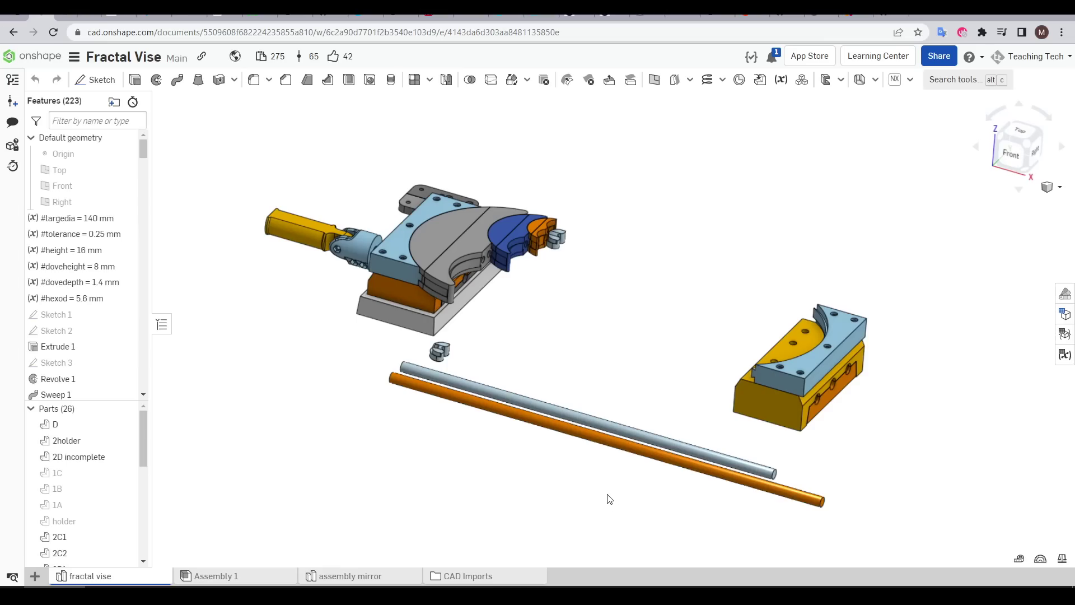
{"action": "right_click_drag", "start_coordinate": [610, 499], "coordinate": [600, 507]}
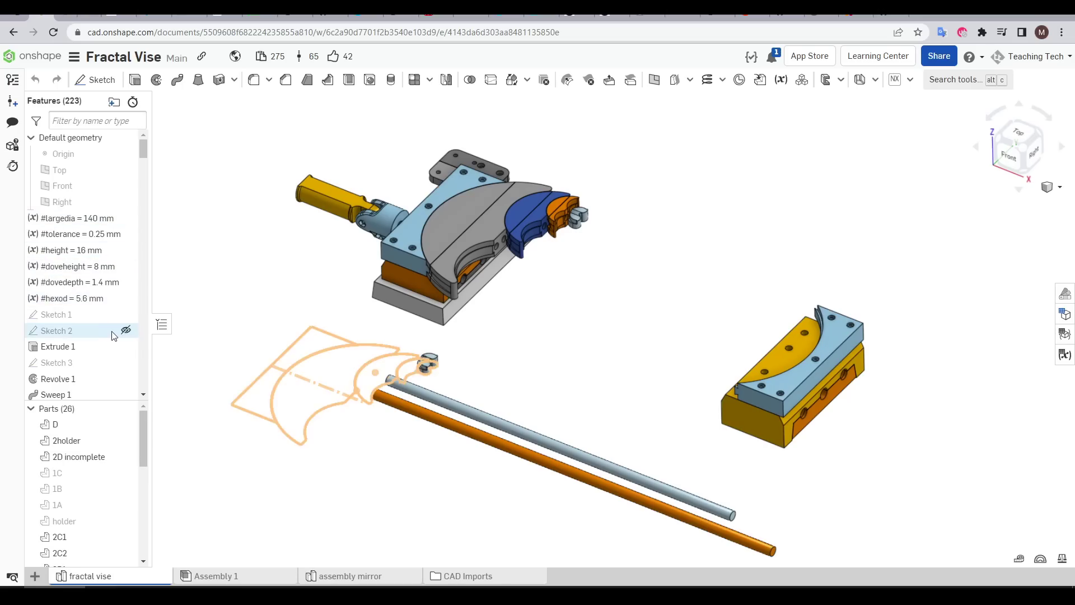
{"action": "scroll", "coordinate": [112, 334], "scroll_direction": "down", "scroll_amount": 6}
{"action": "scroll", "coordinate": [112, 333], "scroll_direction": "down", "scroll_amount": 8}
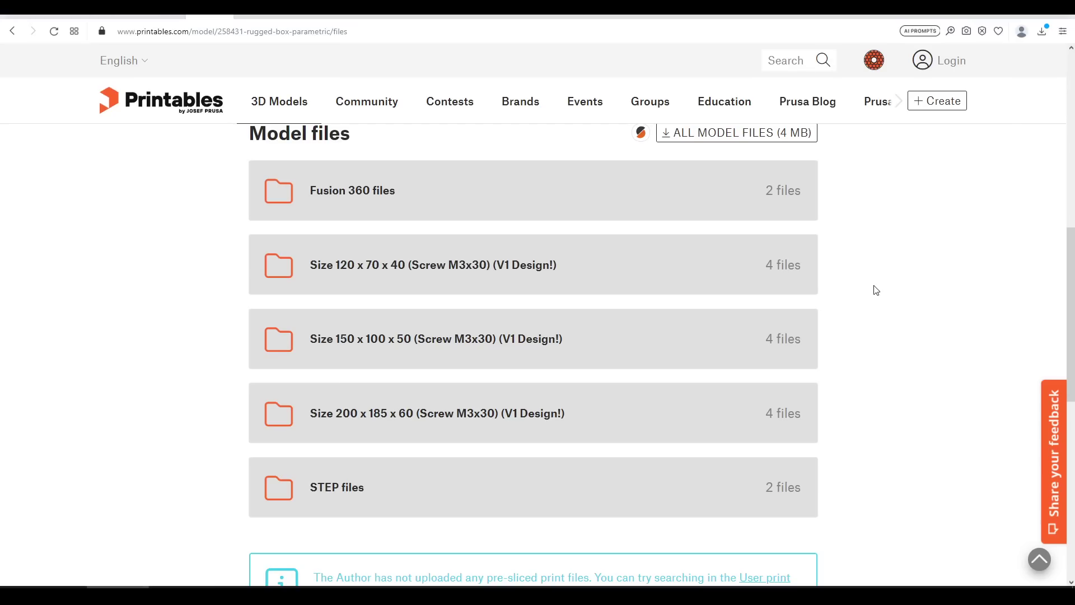
Expand the STEP files folder to reveal its two .step files.
{"action": "scroll", "coordinate": [727, 303], "scroll_direction": "down", "scroll_amount": 3}
{"action": "left_click", "coordinate": [353, 305]}
{"action": "scroll", "coordinate": [614, 328], "scroll_direction": "down", "scroll_amount": 1}
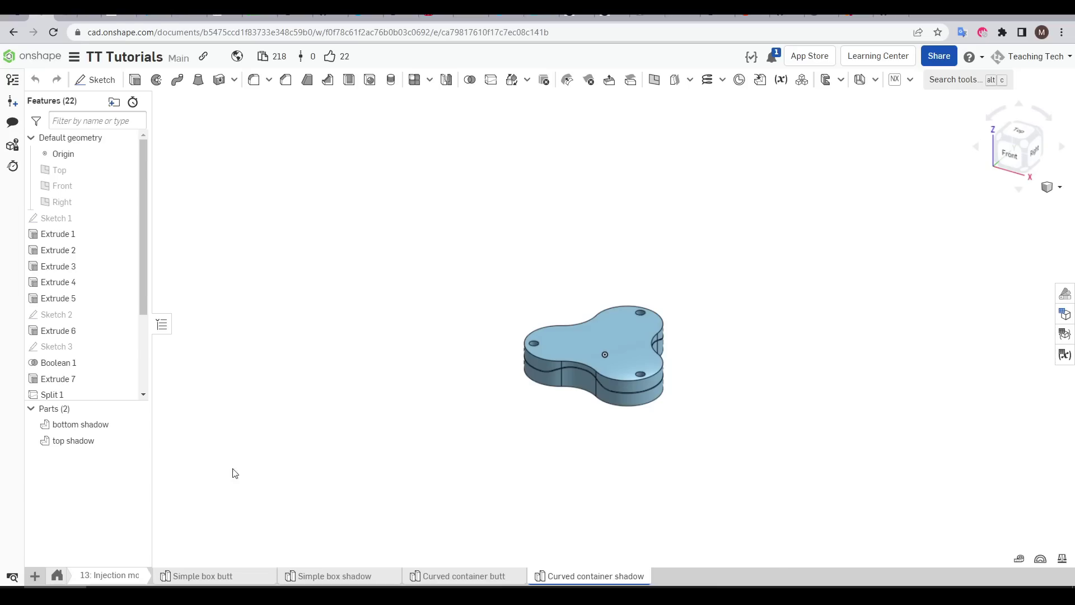
Import the rugged box file into the Onshape document as a new tab.
{"action": "left_click", "coordinate": [40, 576]}
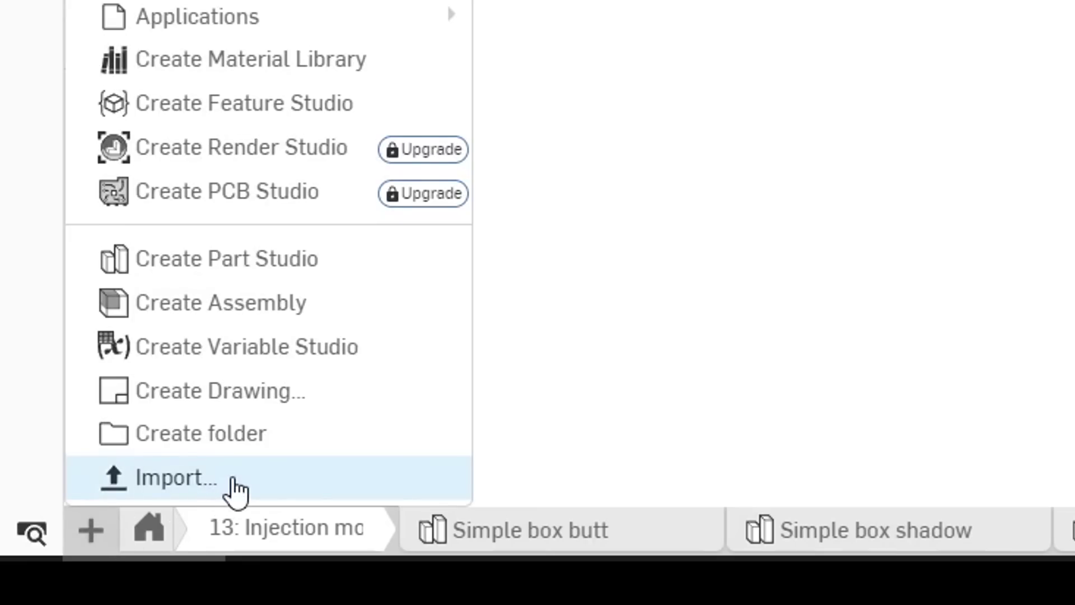
{"action": "left_click", "coordinate": [229, 478]}
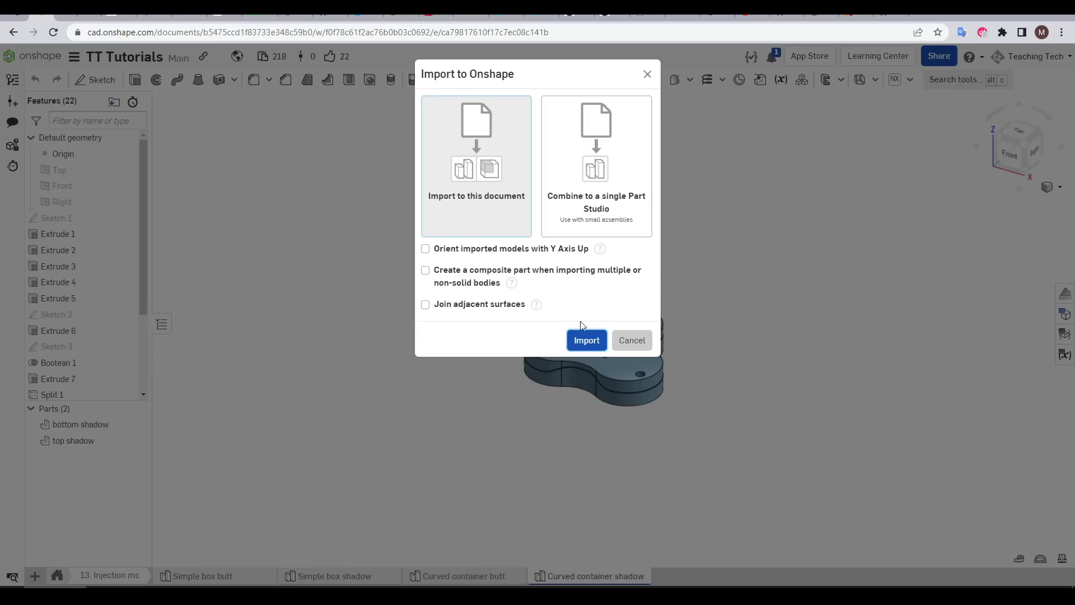
{"action": "left_click", "coordinate": [587, 341]}
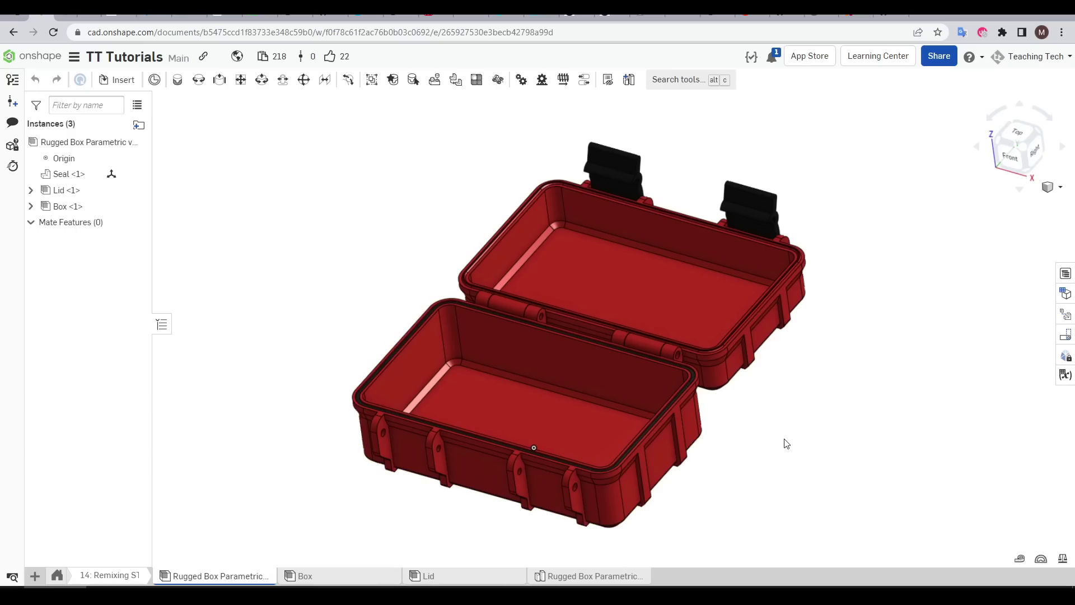
Inspect the assembly, Box and Lid tabs, then view the Rugged Box Parametric part studio.
{"action": "right_click_drag", "start_coordinate": [786, 444], "coordinate": [790, 465]}
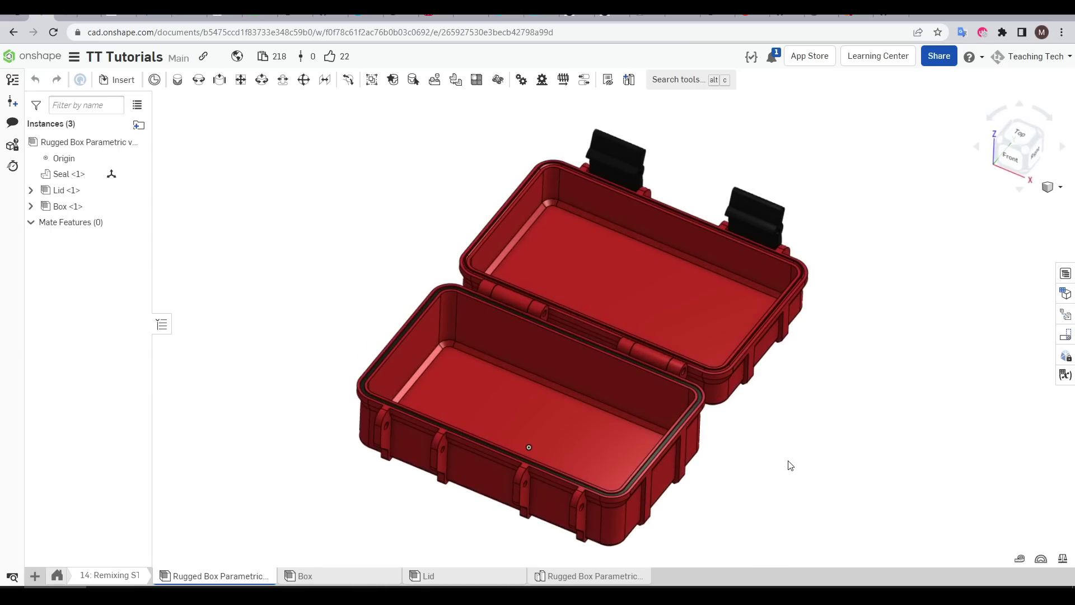
{"action": "left_click", "coordinate": [351, 576]}
{"action": "left_click", "coordinate": [456, 576]}
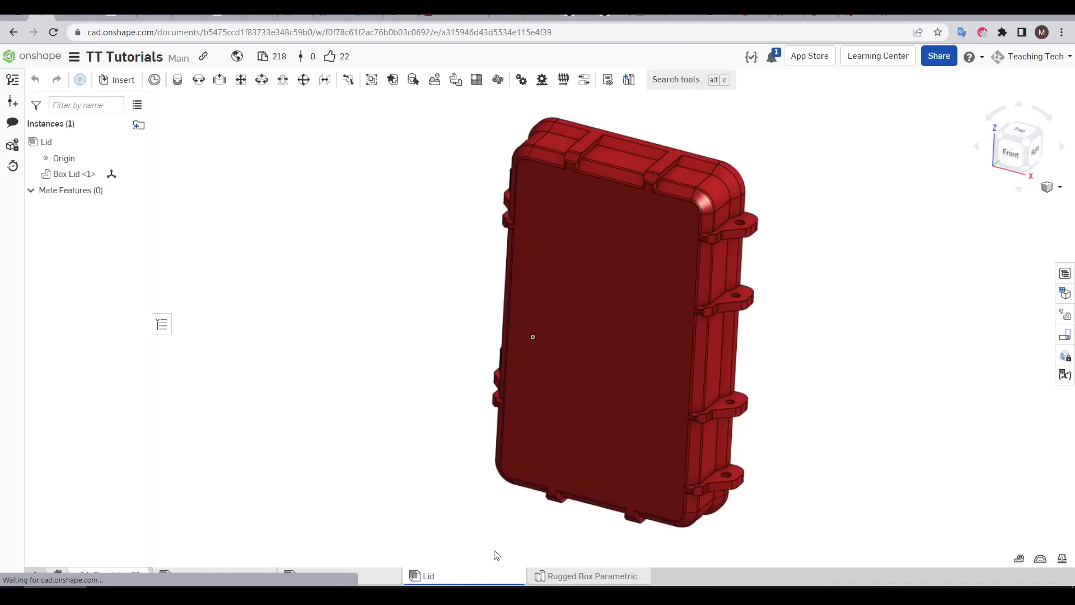
{"action": "mouse_move", "coordinate": [833, 408]}
{"action": "right_mouse_down"}
{"action": "mouse_move", "coordinate": [727, 427]}
{"action": "mouse_move", "coordinate": [832, 412]}
{"action": "right_mouse_up"}
{"action": "left_click", "coordinate": [594, 576]}
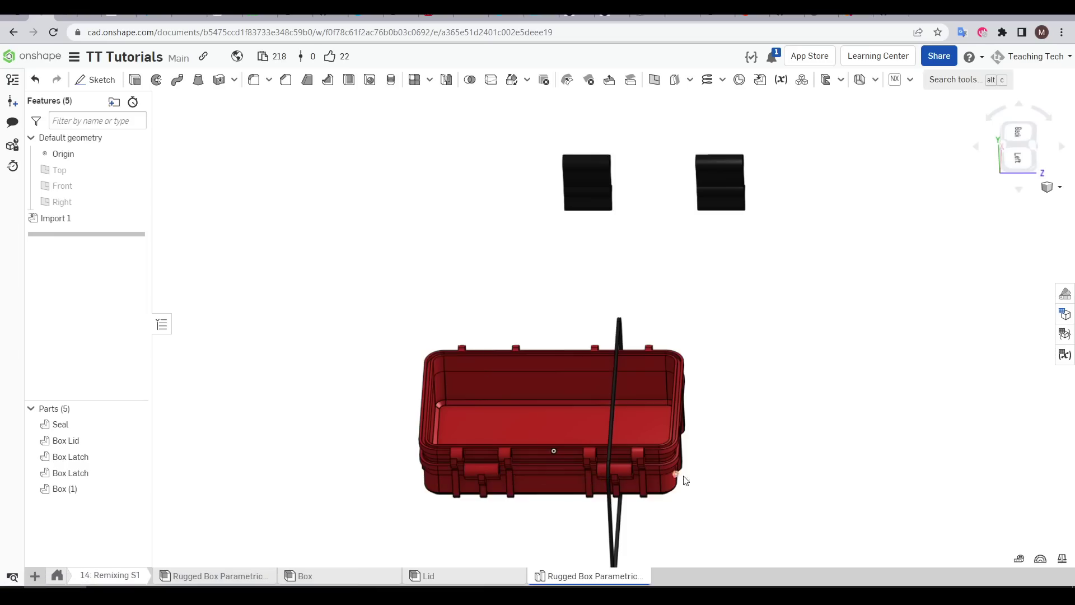
{"action": "right_click_drag", "start_coordinate": [684, 480], "coordinate": [673, 482]}
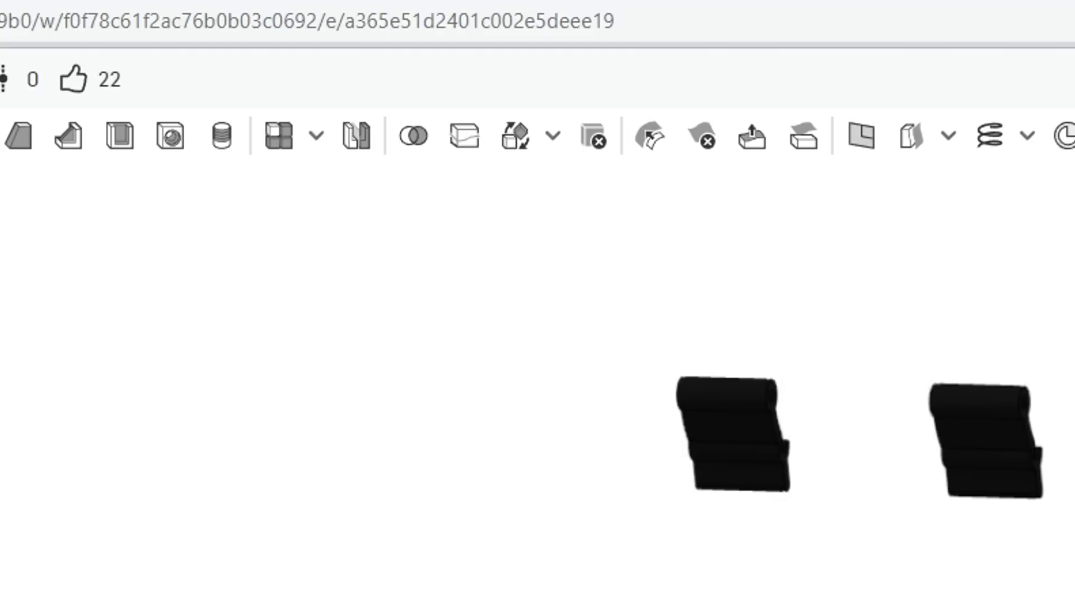
Add Transform 1 translating Box (1) by XYZ with a Y offset of 100 mm.
{"action": "left_click", "coordinate": [520, 147]}
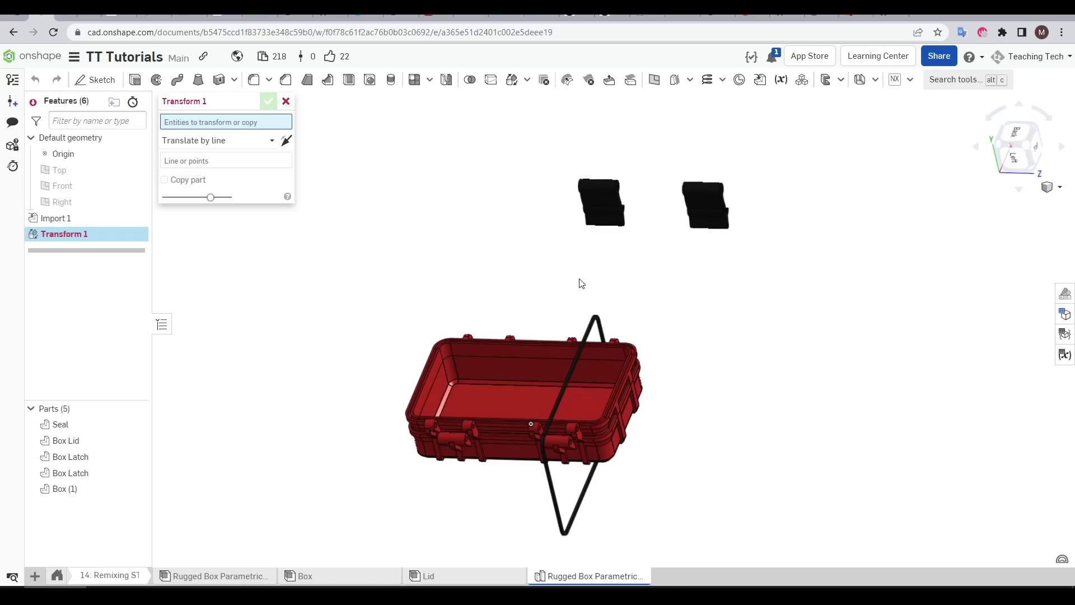
{"action": "left_click", "coordinate": [624, 375]}
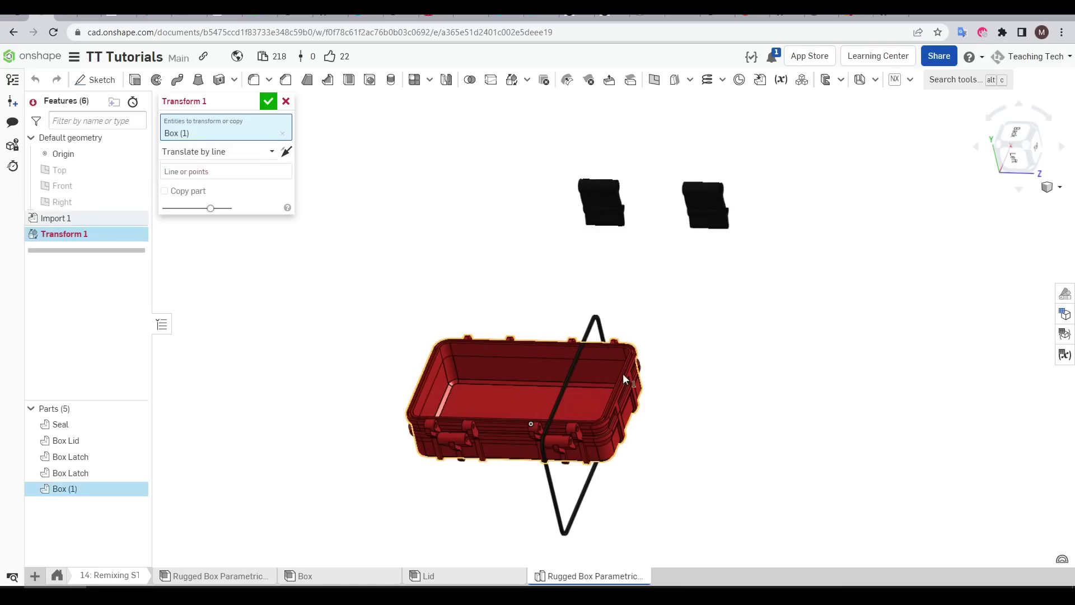
{"action": "left_click", "coordinate": [266, 151]}
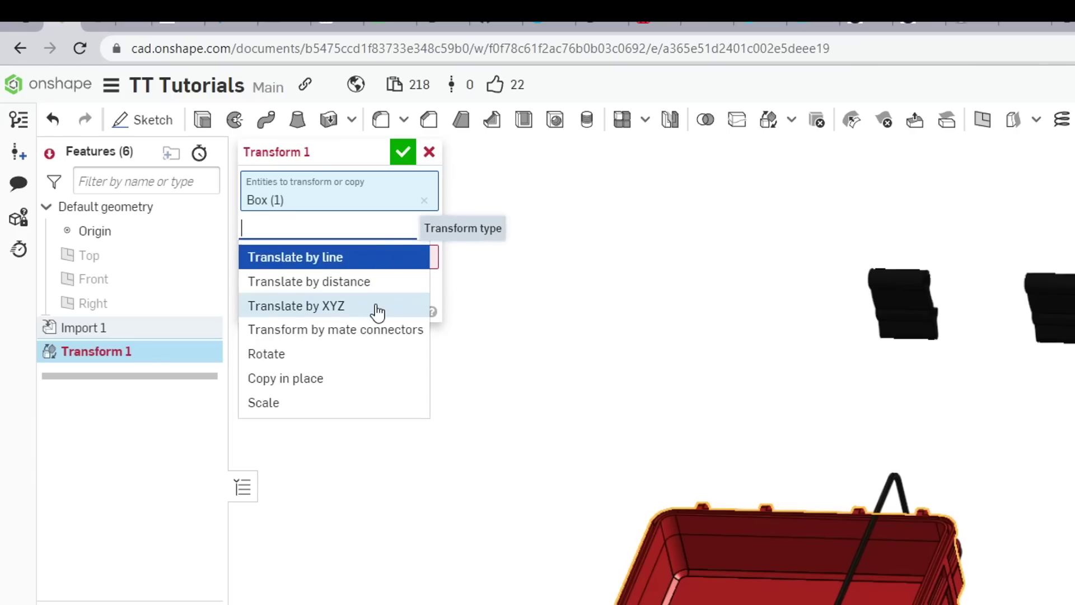
{"action": "left_click", "coordinate": [377, 312]}
{"action": "left_click_drag", "start_coordinate": [774, 504], "coordinate": [715, 371]}
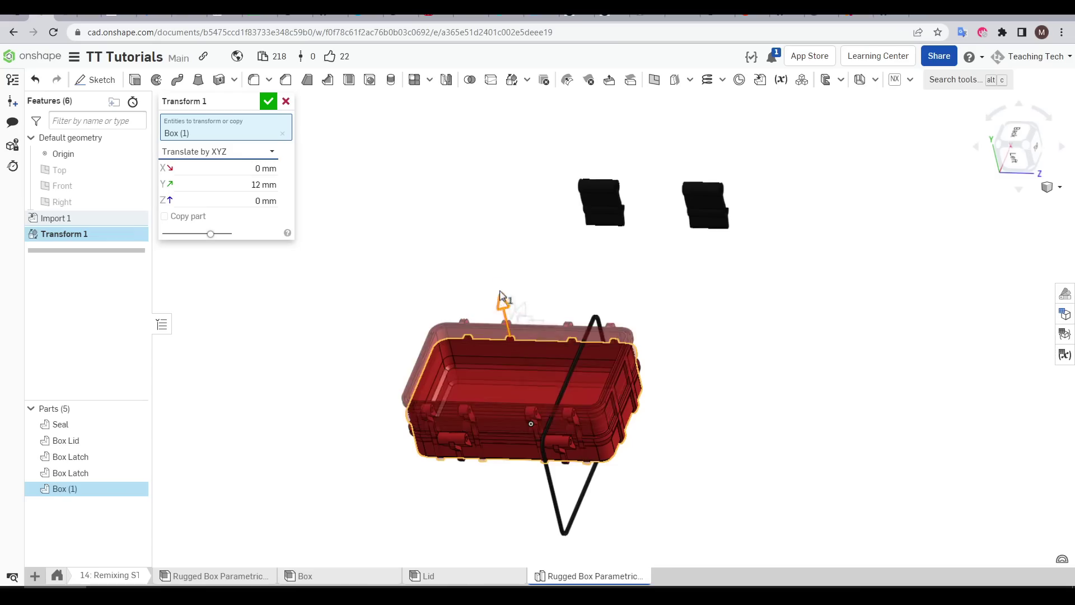
{"action": "left_click_drag", "start_coordinate": [477, 246], "coordinate": [489, 224]}
{"action": "left_click", "coordinate": [259, 184]}
{"action": "type", "text": "100"}
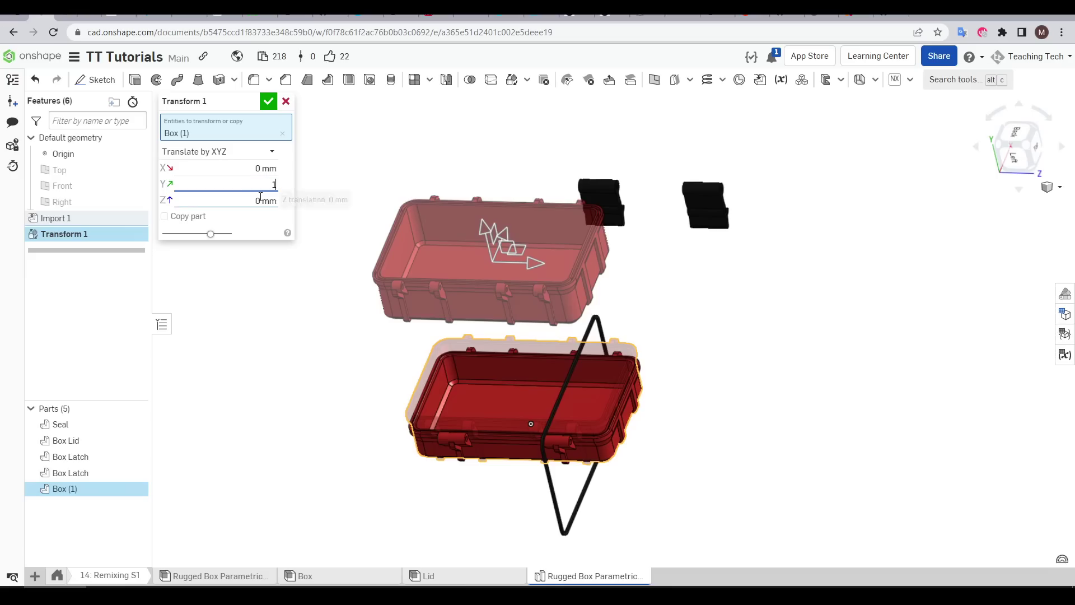
{"action": "left_click", "coordinate": [268, 102]}
{"action": "scroll", "coordinate": [538, 392], "scroll_direction": "up", "scroll_amount": 2}
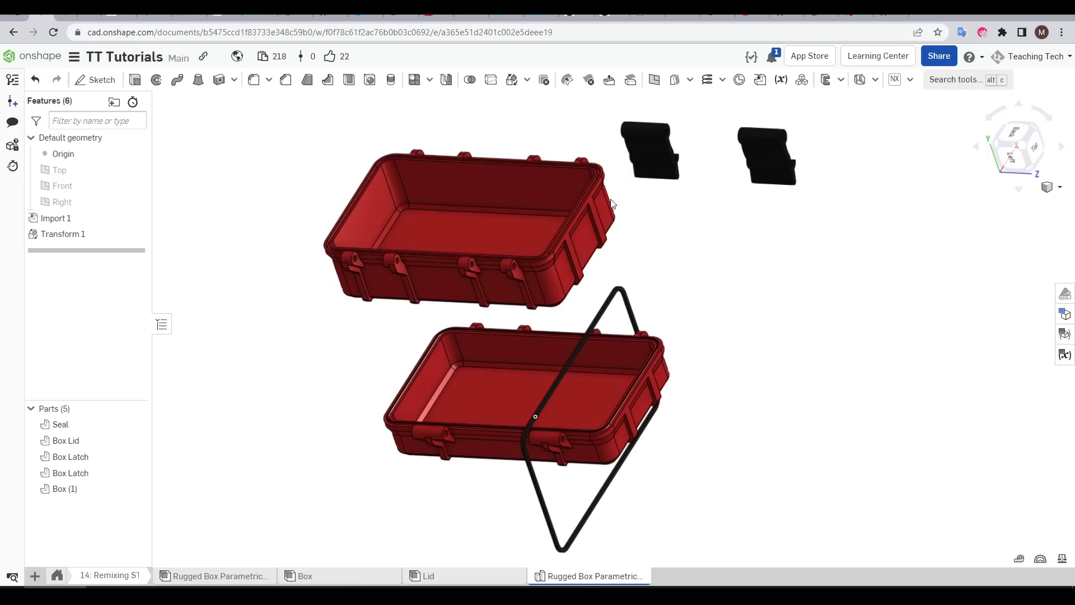
Rotate the Seal 90 degrees about one of its edges with Transform 2.
{"action": "left_click", "coordinate": [511, 80]}
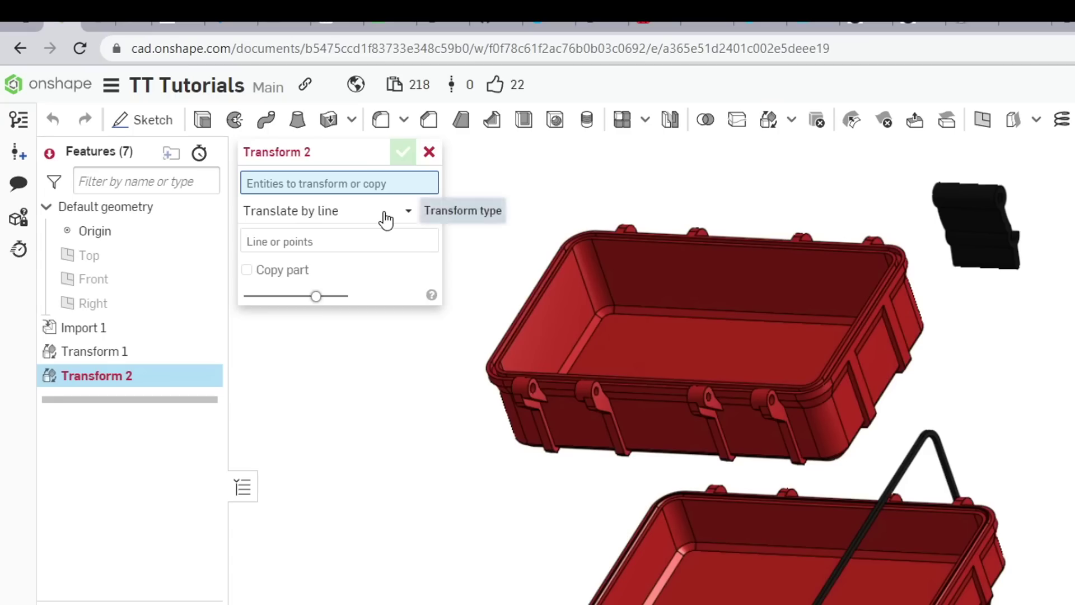
{"action": "left_click", "coordinate": [386, 220]}
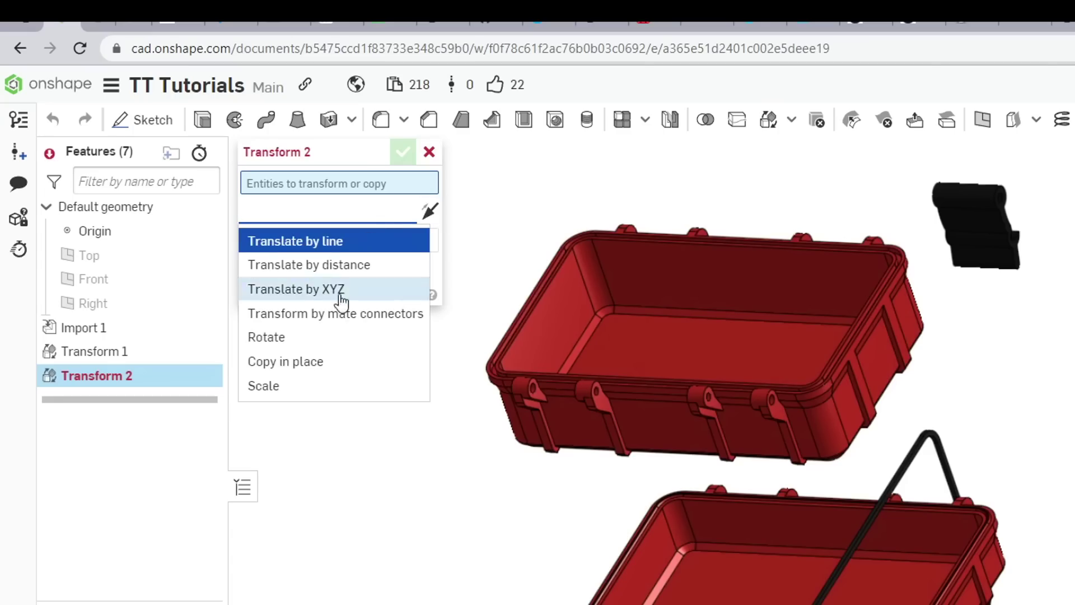
{"action": "left_click", "coordinate": [308, 336]}
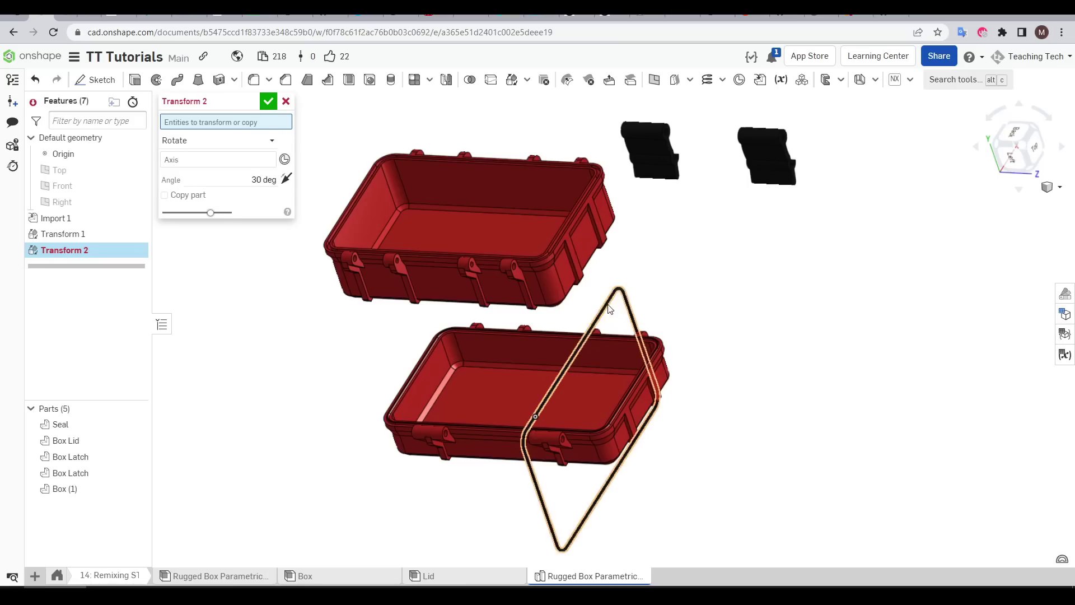
{"action": "left_click", "coordinate": [610, 309]}
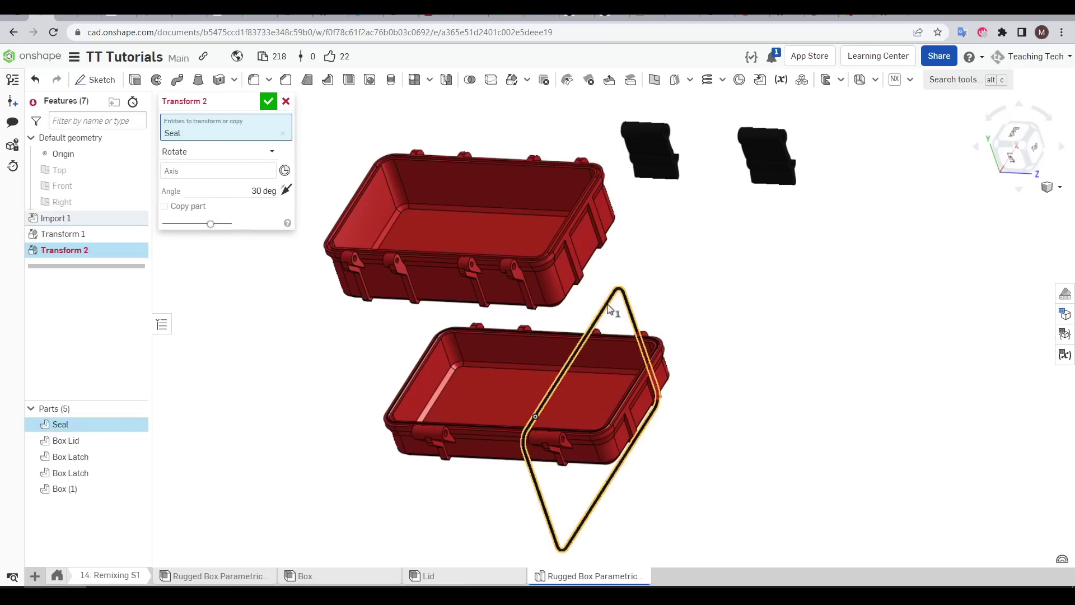
{"action": "left_click", "coordinate": [578, 349]}
{"action": "left_click", "coordinate": [251, 202]}
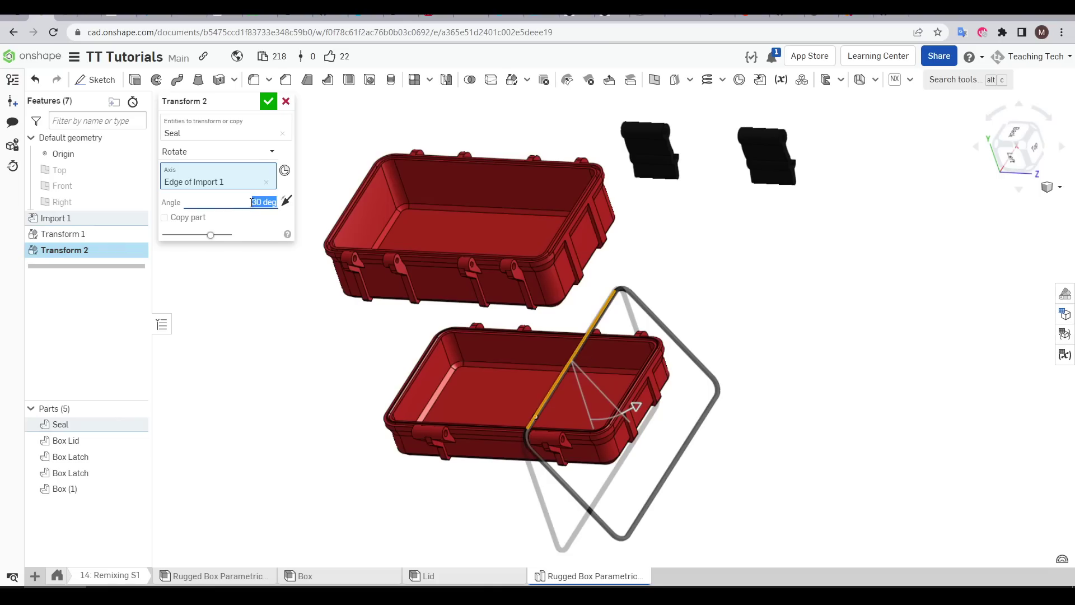
{"action": "type", "text": "90"}
{"action": "key", "text": "Return"}
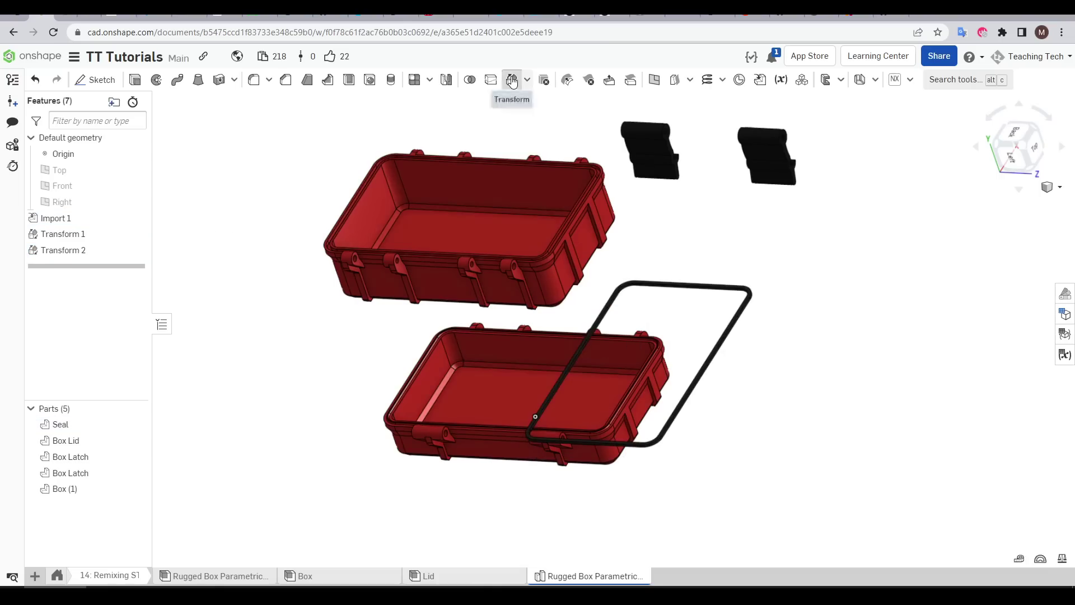
Rotate the Seal another 90 degrees about a second edge with Transform 3.
{"action": "left_click", "coordinate": [511, 78]}
{"action": "left_click", "coordinate": [633, 290]}
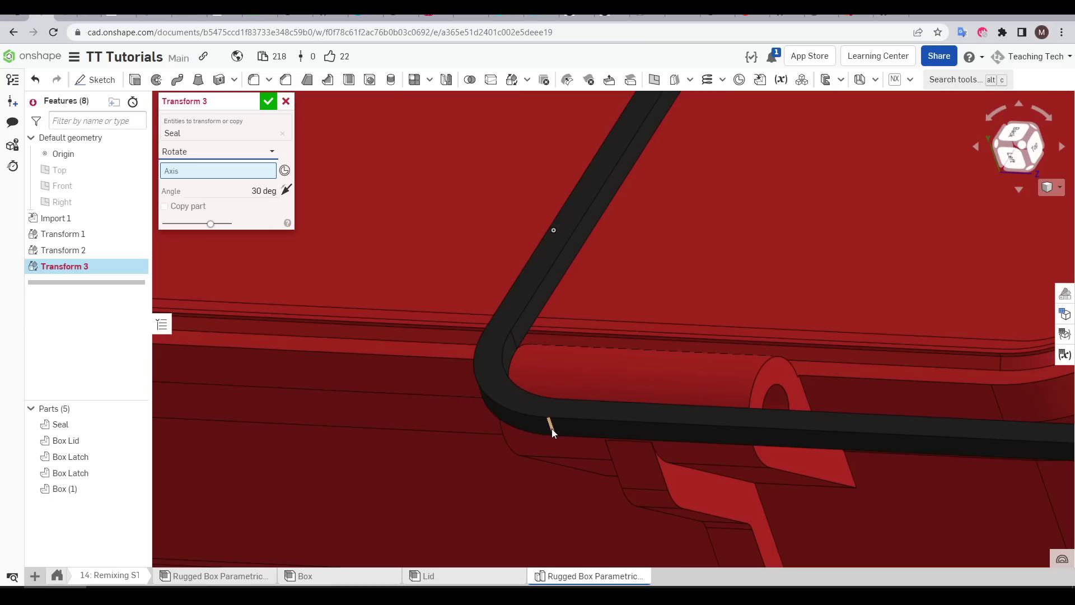
{"action": "left_click", "coordinate": [551, 428]}
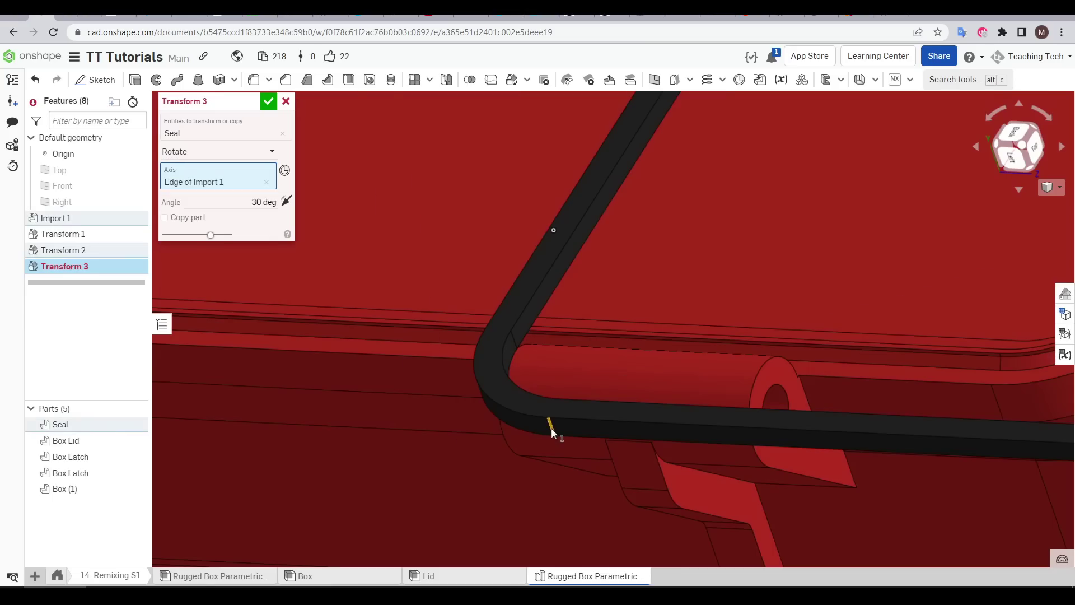
{"action": "scroll", "coordinate": [550, 428], "scroll_direction": "down", "scroll_amount": 5}
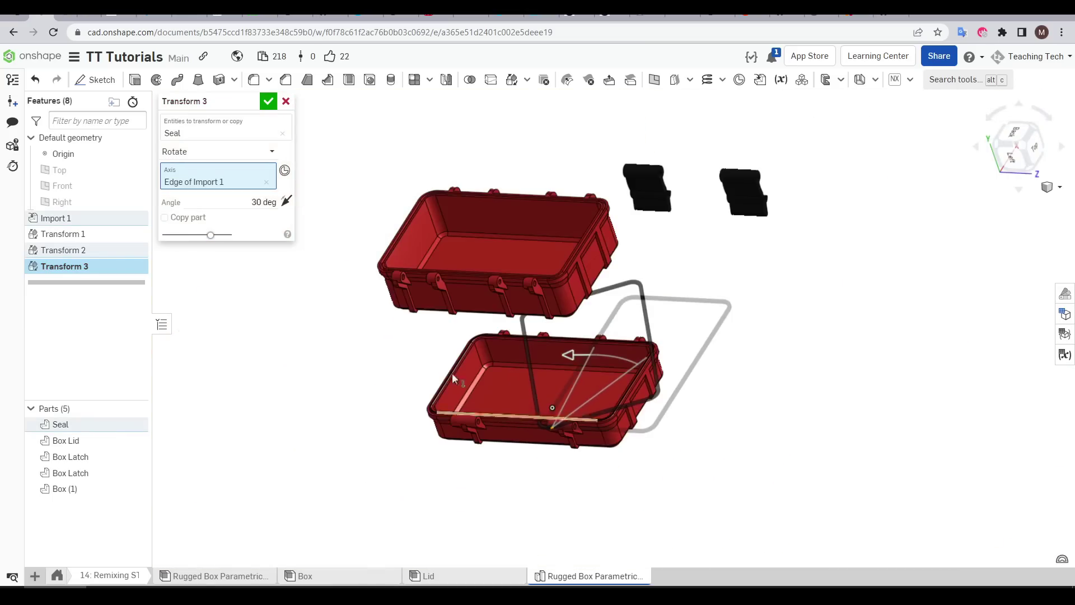
{"action": "left_click", "coordinate": [246, 200]}
{"action": "type", "text": "90"}
{"action": "key", "text": "Return"}
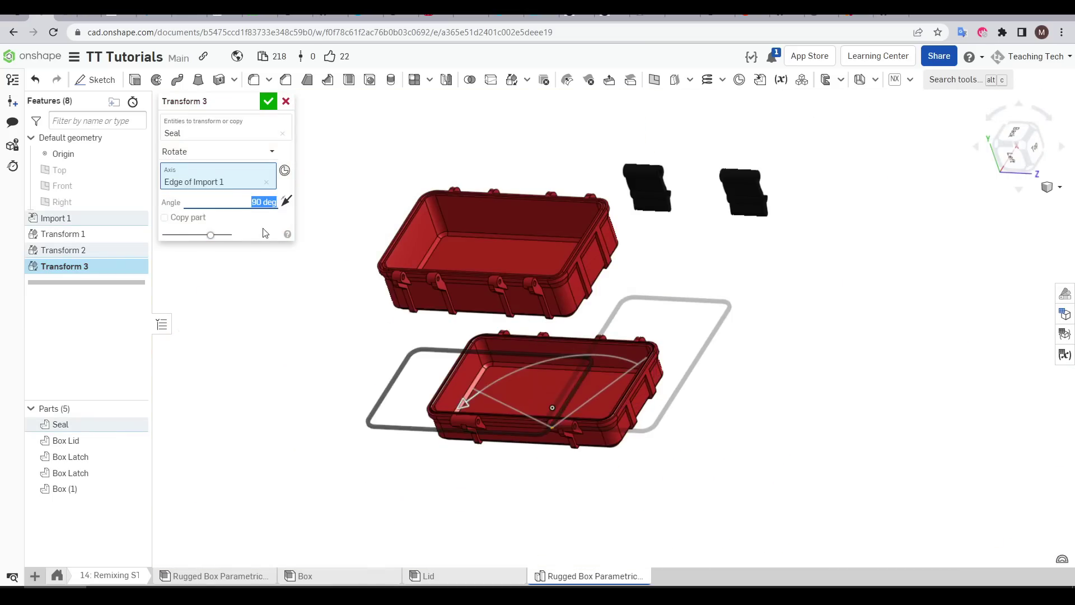
{"action": "left_click", "coordinate": [512, 79]}
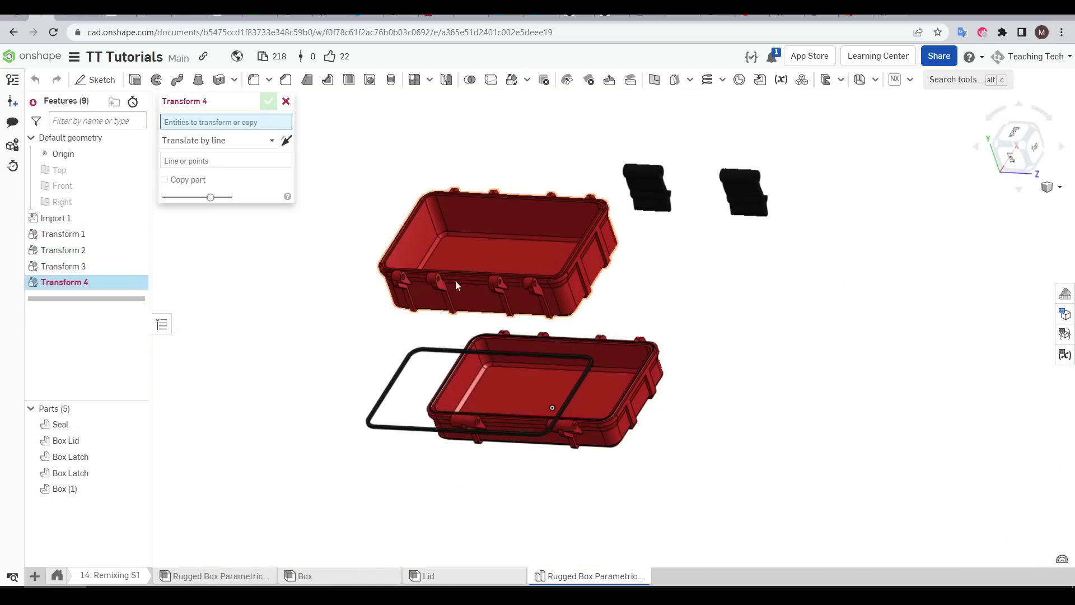
Translate the Seal by about X 34, Z 24 and Y 22.7 mm, between box and lid.
{"action": "left_click", "coordinate": [425, 353]}
{"action": "left_click", "coordinate": [269, 152]}
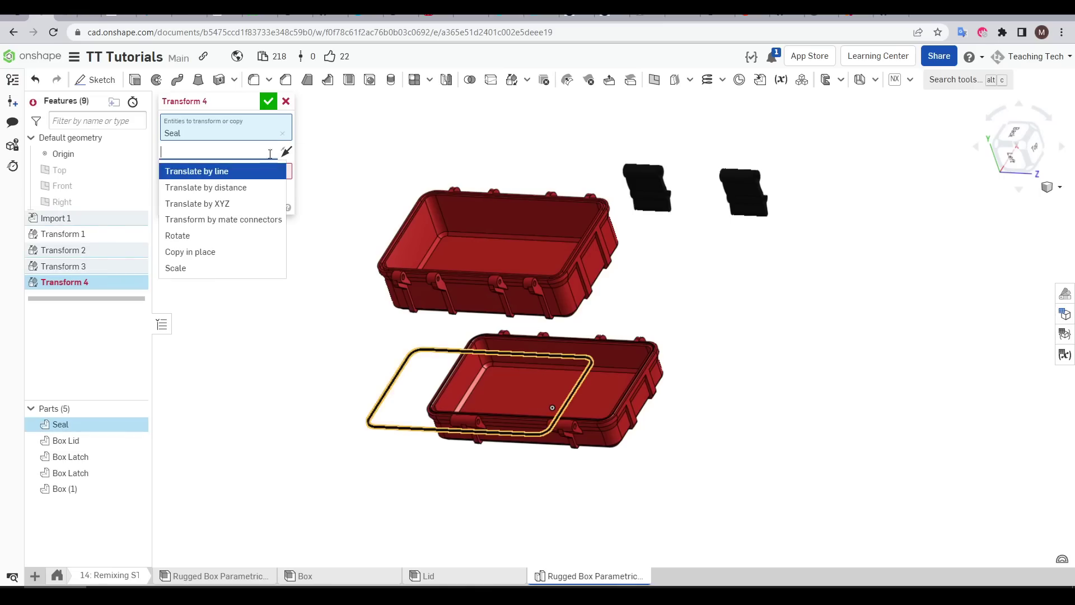
{"action": "left_click", "coordinate": [237, 204]}
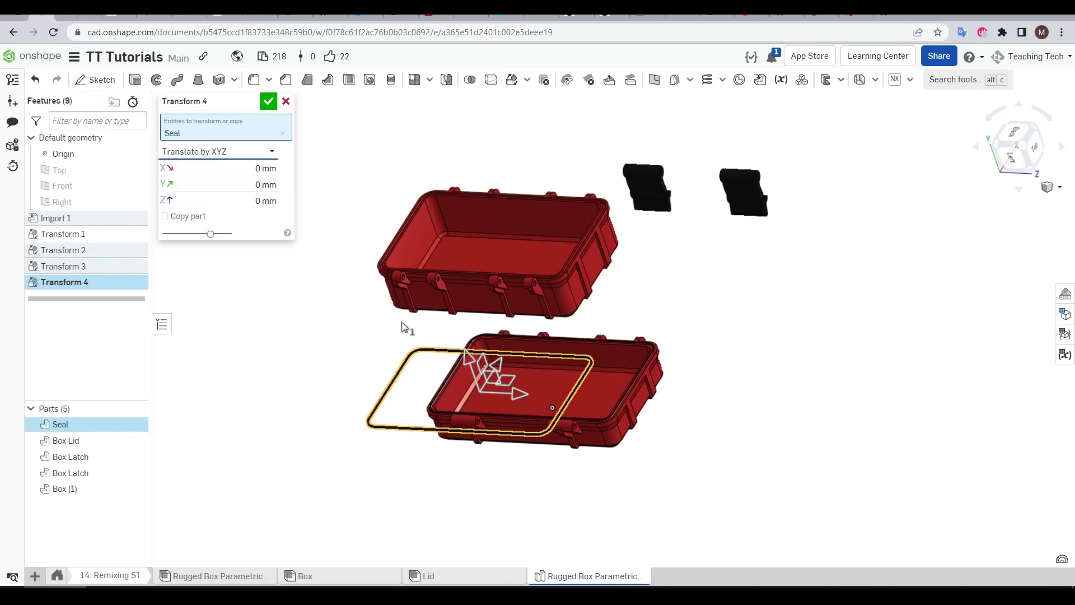
{"action": "key", "text": "shift+2"}
{"action": "left_click_drag", "start_coordinate": [781, 372], "coordinate": [730, 318]}
{"action": "key", "text": "shift+7"}
{"action": "left_click_drag", "start_coordinate": [637, 327], "coordinate": [641, 275]}
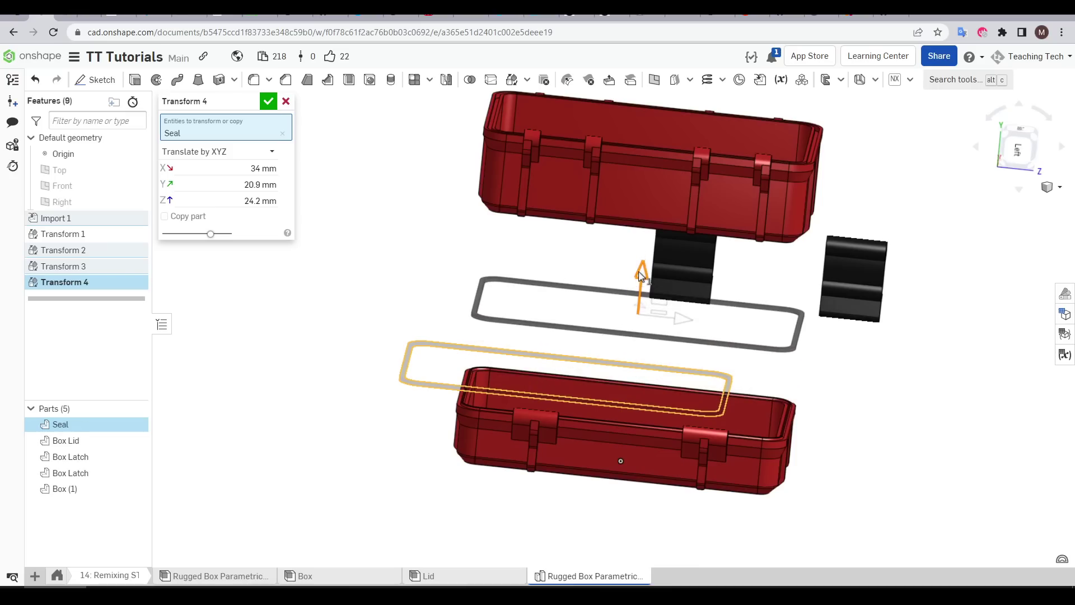
{"action": "key", "text": "Return"}
{"action": "key", "text": "shift+5"}
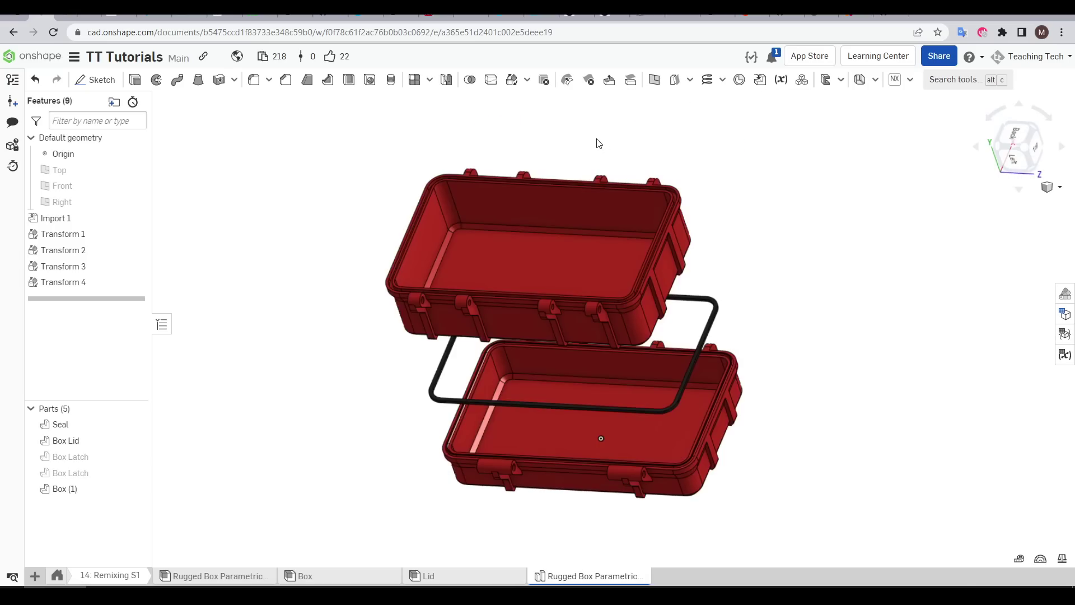
Measure the parallel distance between the upper half's opposite inner end walls (120 mm) and view them normal.
{"action": "left_click", "coordinate": [427, 236]}
{"action": "right_click_drag", "start_coordinate": [446, 237], "coordinate": [739, 264]}
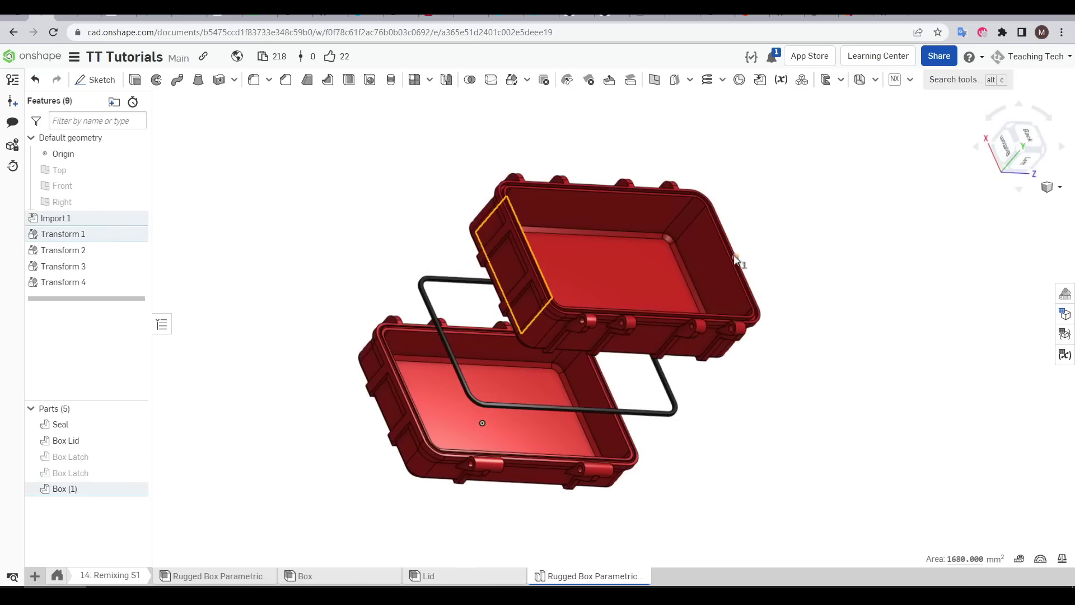
{"action": "left_click", "coordinate": [718, 264]}
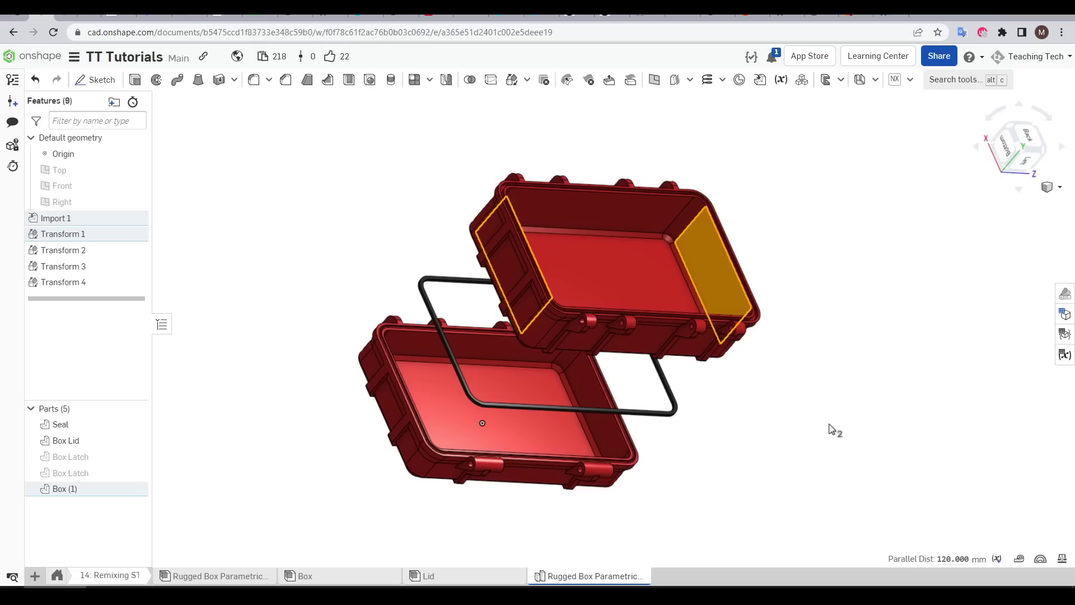
{"action": "key", "text": "n"}
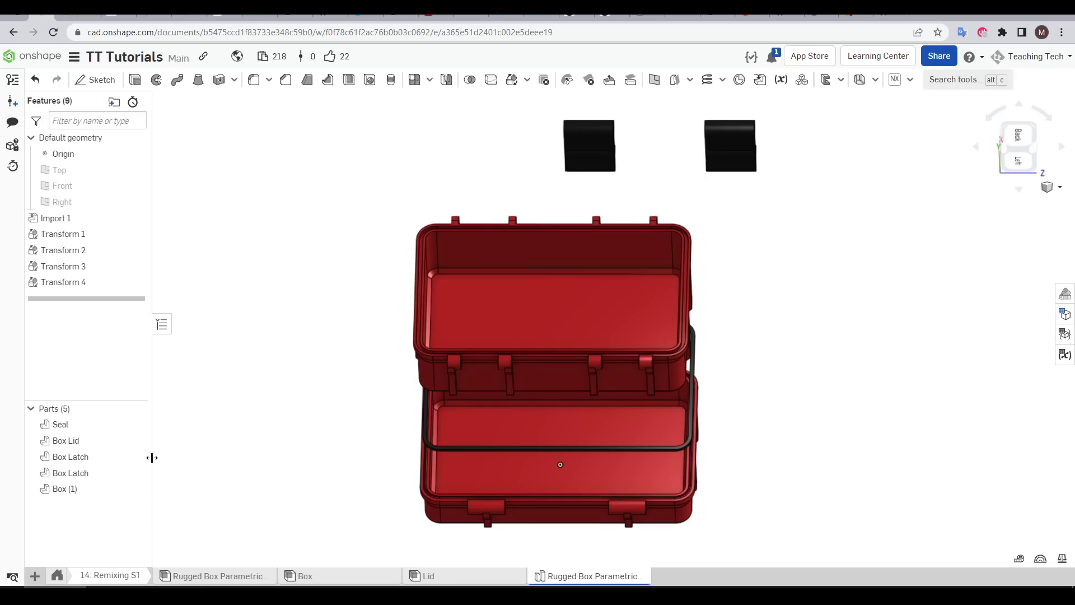
Hide both Box Latch parts and box-select every face on the right end of lid, seal and box.
{"action": "left_click", "coordinate": [136, 456]}
{"action": "left_click", "coordinate": [136, 473]}
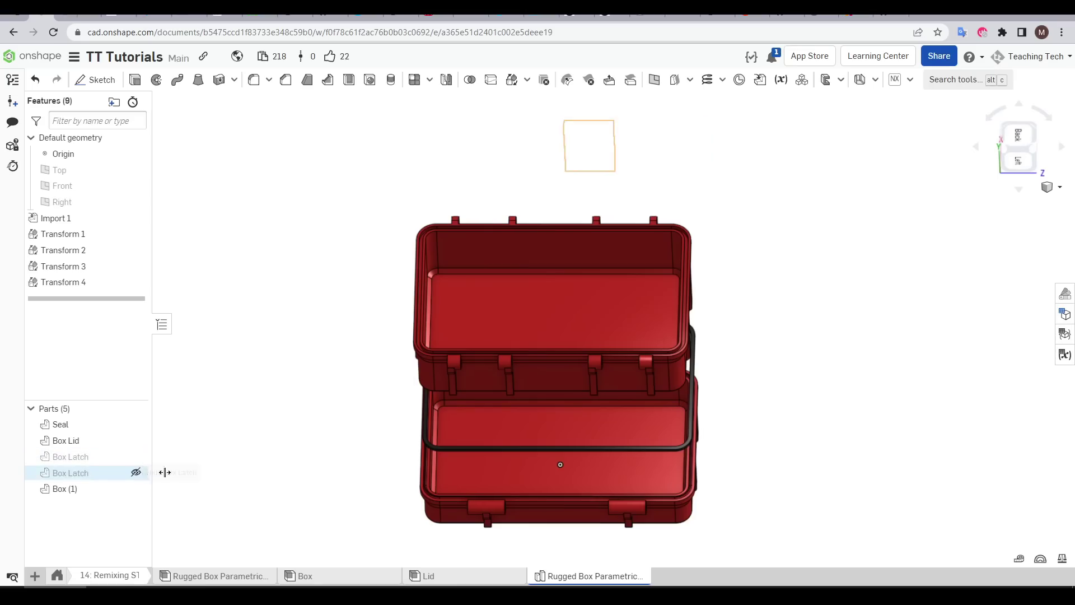
{"action": "right_click_drag", "start_coordinate": [311, 442], "coordinate": [324, 387]}
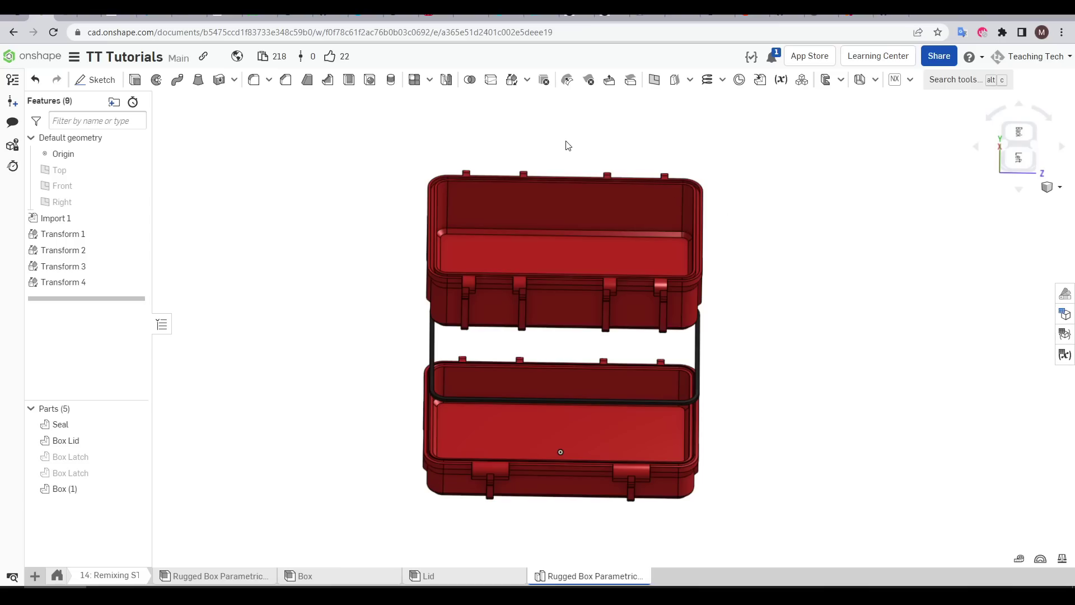
{"action": "left_click_drag", "start_coordinate": [566, 140], "coordinate": [740, 533]}
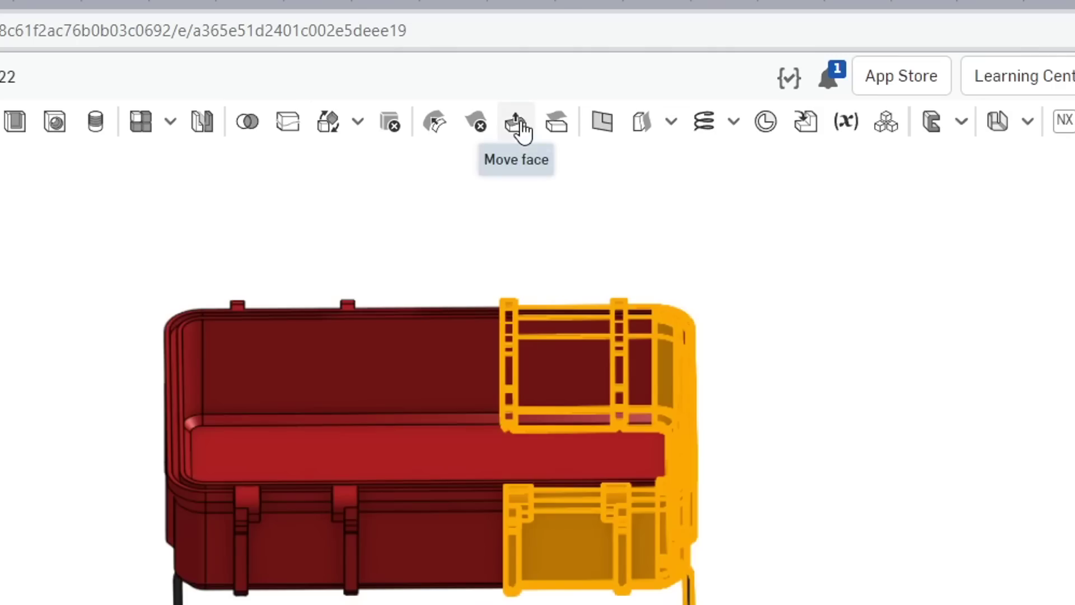
{"action": "left_click", "coordinate": [520, 126]}
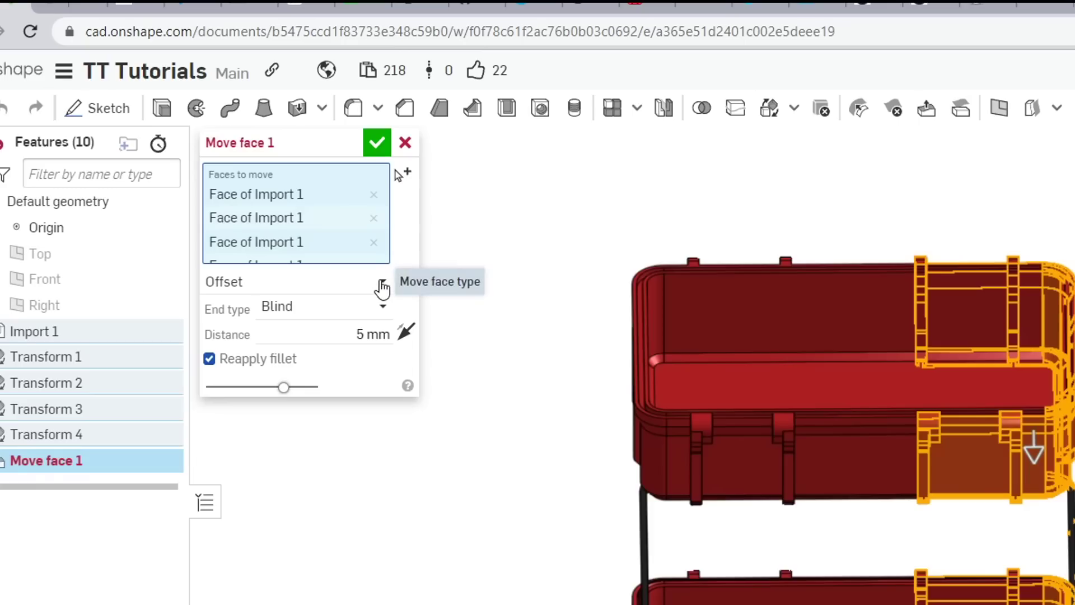
Translate the selected right-end faces 5 mm along the lid's inner edge with Move face 1.
{"action": "left_click", "coordinate": [382, 285]}
{"action": "left_click", "coordinate": [316, 340]}
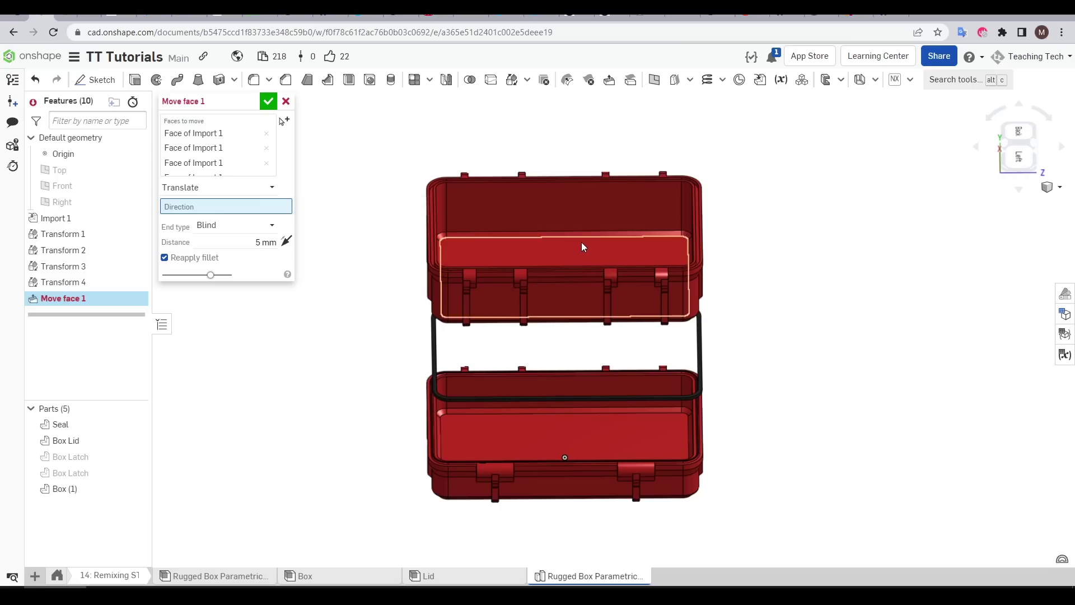
{"action": "left_click", "coordinate": [582, 238]}
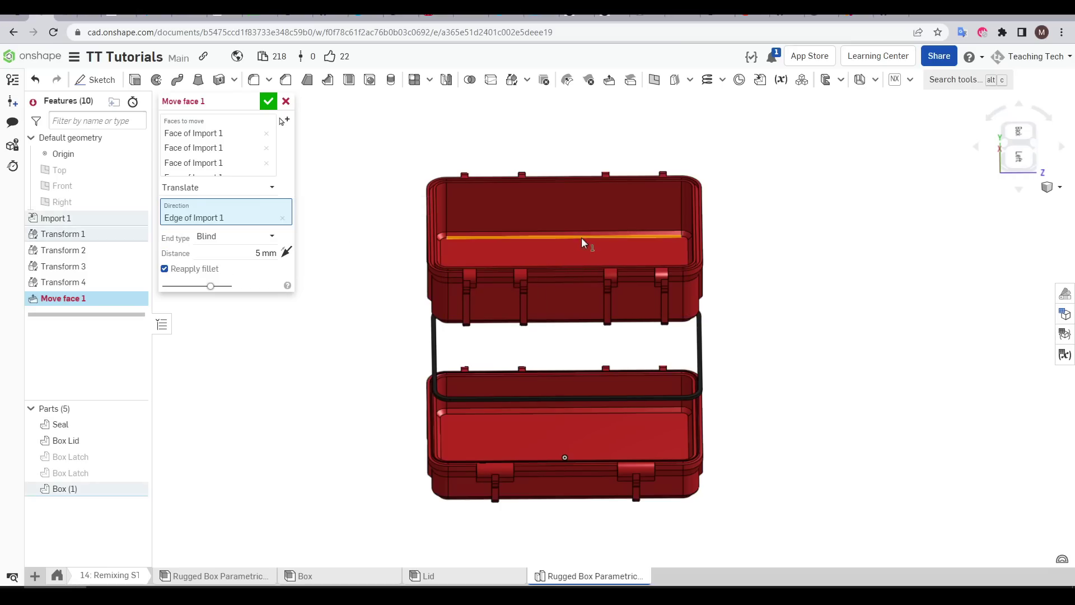
{"action": "left_click_drag", "start_coordinate": [641, 274], "coordinate": [772, 277]}
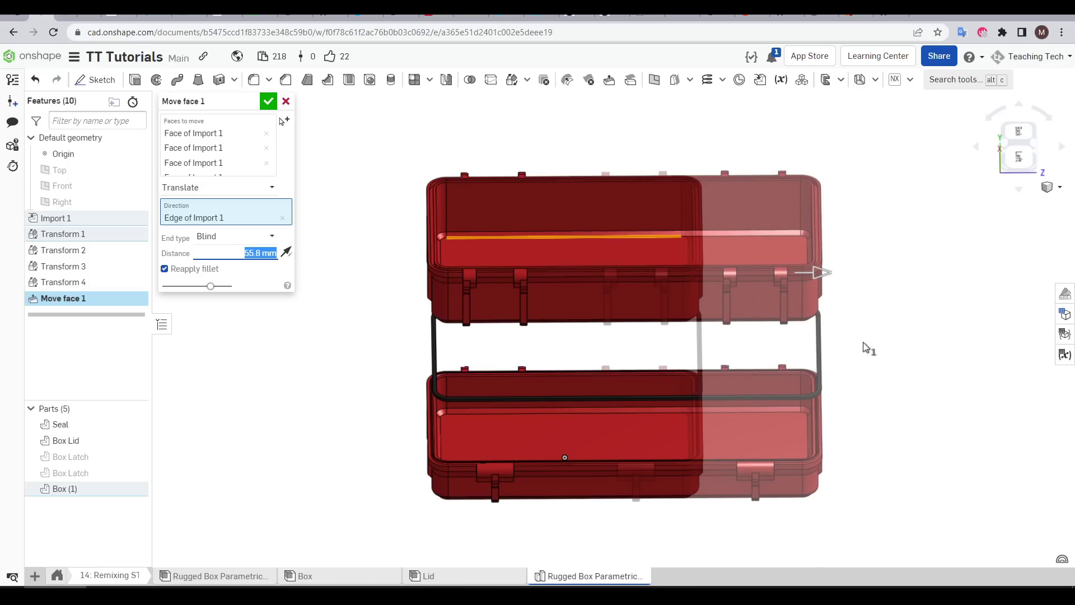
{"action": "key", "text": "BackSpace"}
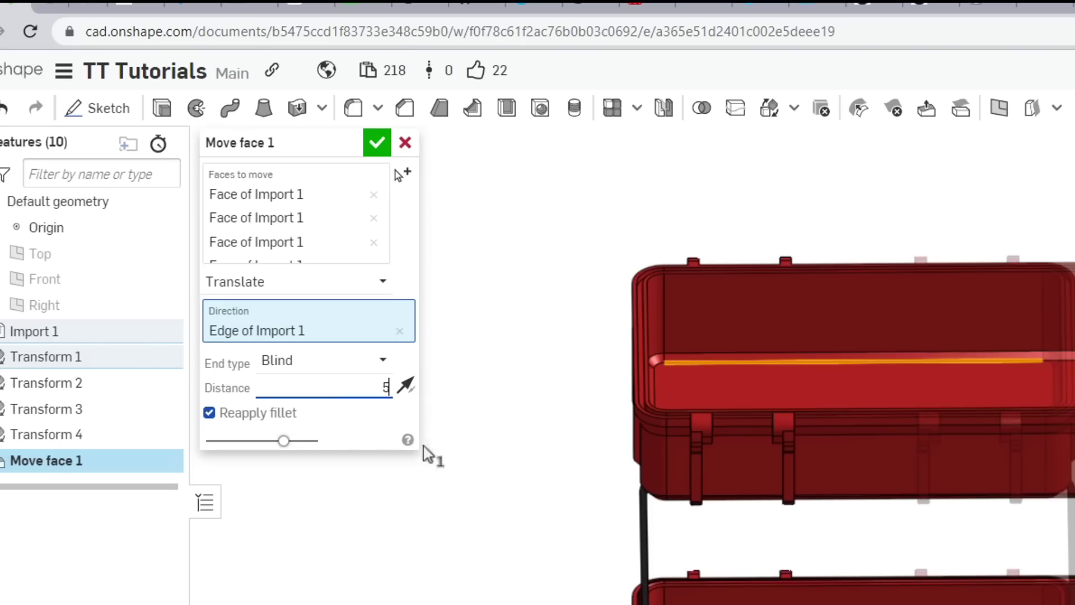
{"action": "type", "text": "5"}
{"action": "key", "text": "Return"}
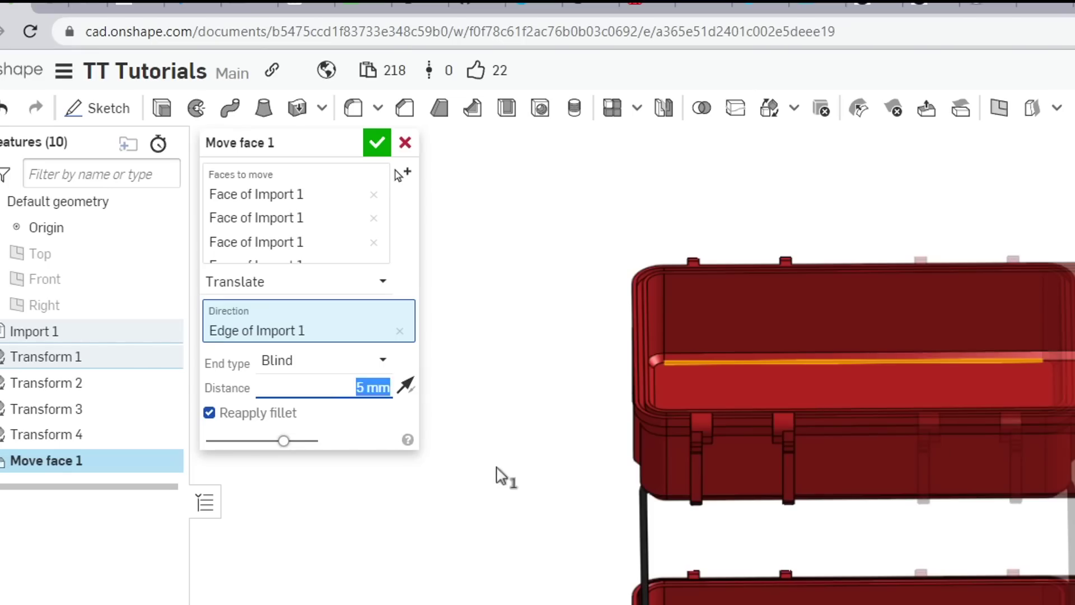
{"action": "left_click", "coordinate": [377, 142]}
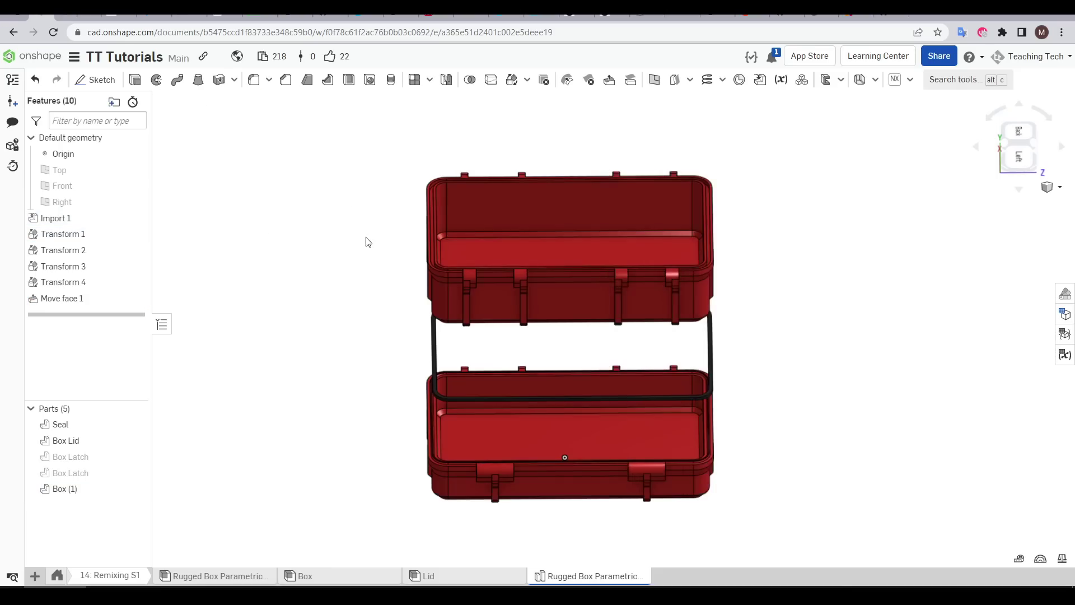
{"action": "key", "text": "shift+7"}
{"action": "left_click", "coordinate": [432, 240]}
{"action": "left_click", "coordinate": [570, 257]}
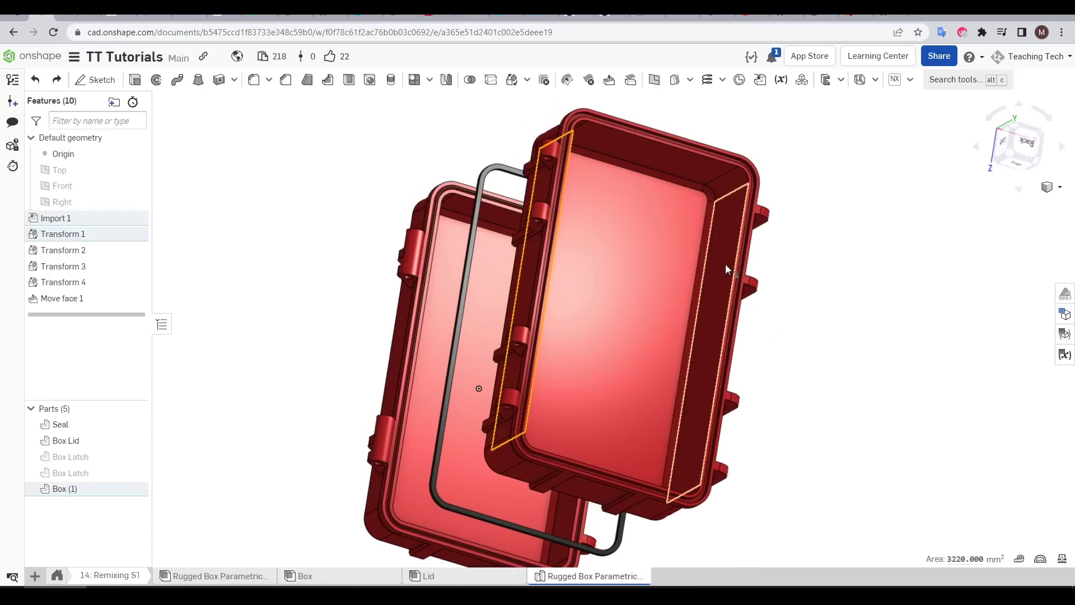
{"action": "left_click", "coordinate": [726, 264]}
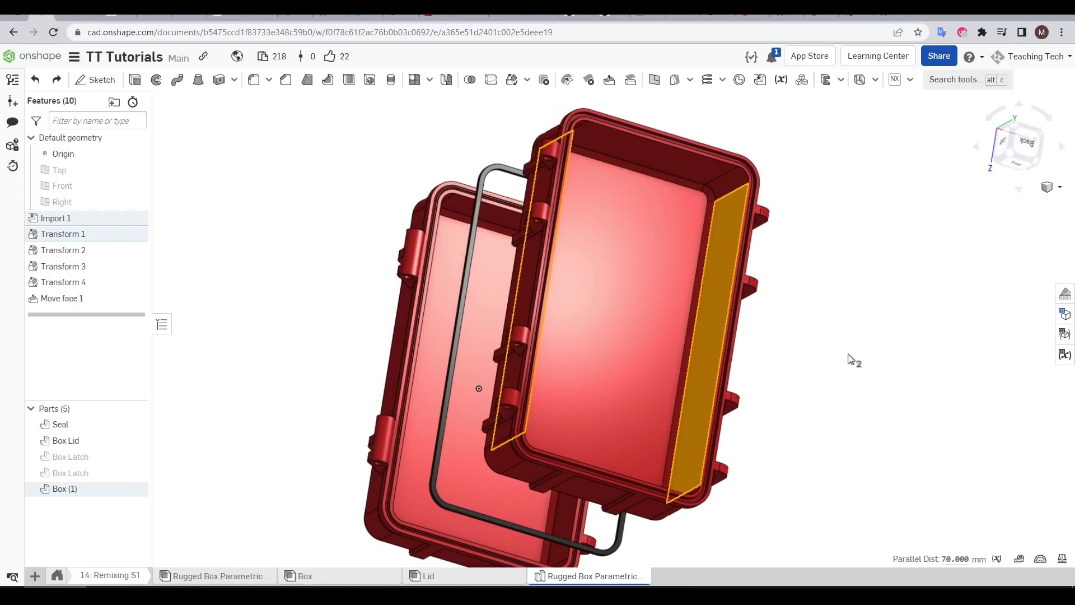
{"action": "key", "text": "Escape"}
{"action": "key", "text": "shift+5"}
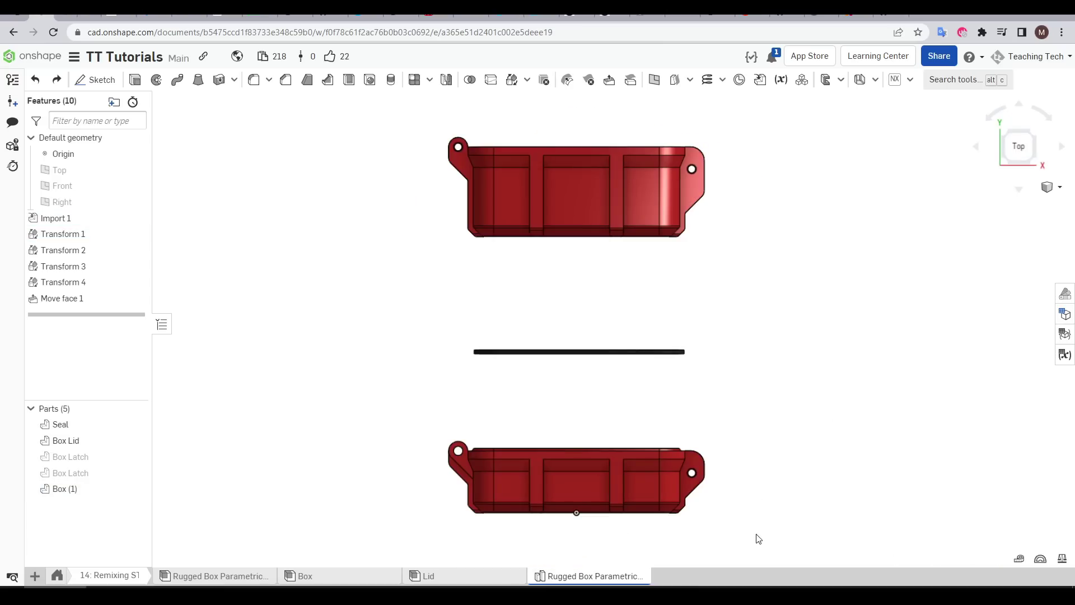
{"action": "left_click_drag", "start_coordinate": [756, 534], "coordinate": [604, 132]}
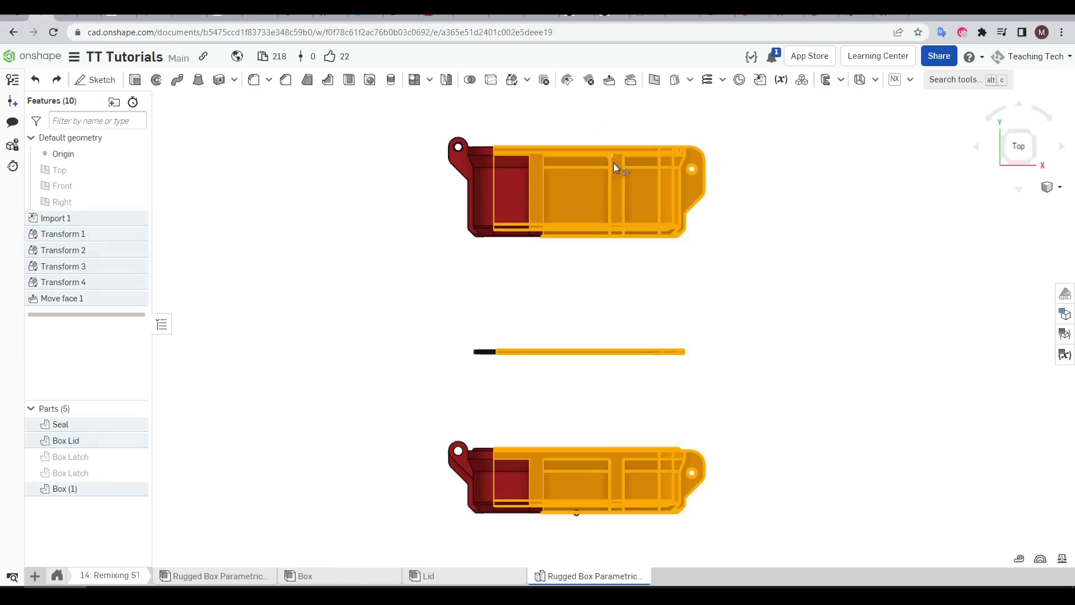
Translate the right ends of lid, seal and box 35 mm inward along the top edge (Move face 2).
{"action": "left_click", "coordinate": [614, 83]}
{"action": "left_click", "coordinate": [207, 187]}
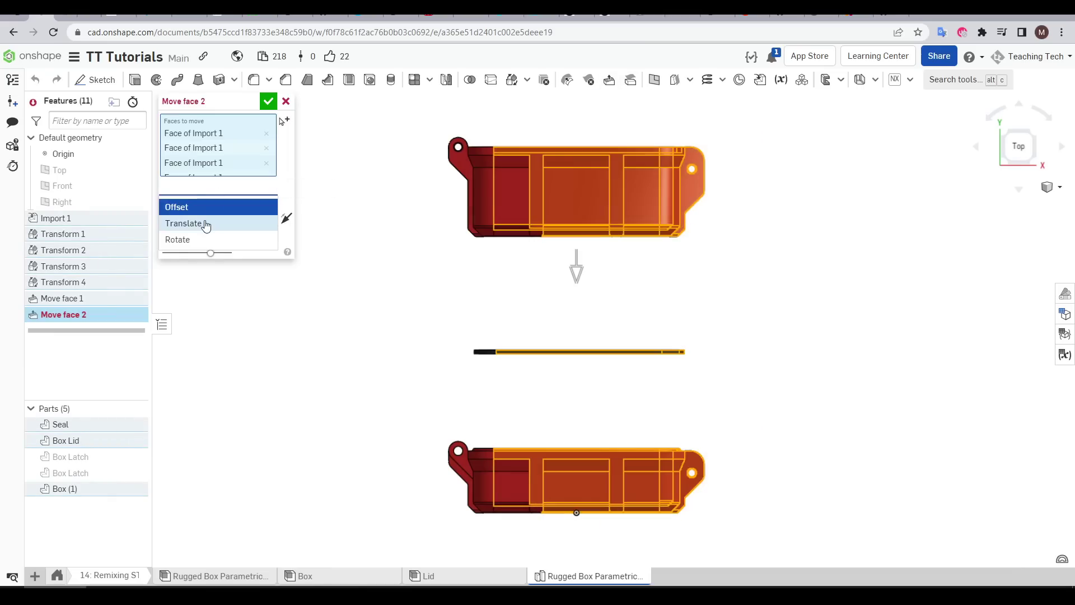
{"action": "left_click", "coordinate": [203, 222]}
{"action": "left_click", "coordinate": [576, 154]}
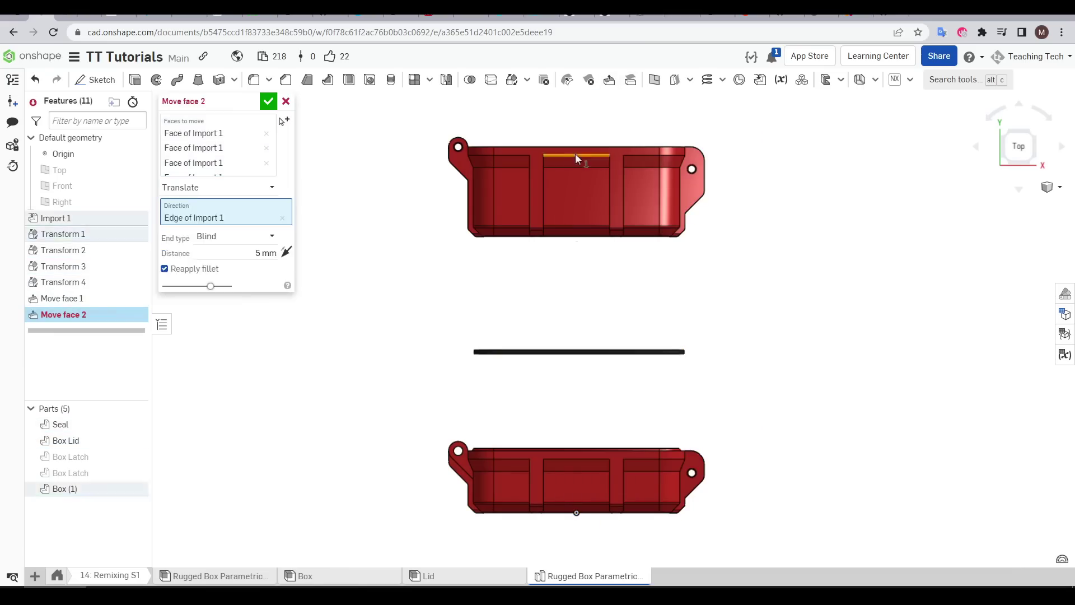
{"action": "left_click_drag", "start_coordinate": [538, 237], "coordinate": [495, 242]}
{"action": "scroll", "coordinate": [545, 200], "scroll_direction": "up", "scroll_amount": 3}
{"action": "scroll", "coordinate": [546, 200], "scroll_direction": "up", "scroll_amount": 4}
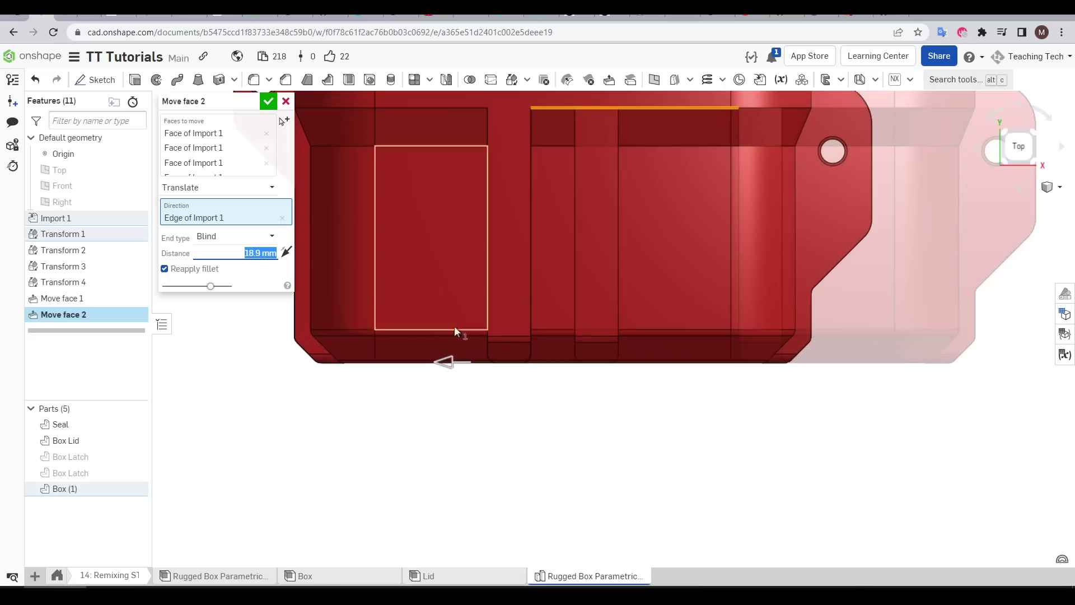
{"action": "left_click_drag", "start_coordinate": [441, 365], "coordinate": [326, 363]}
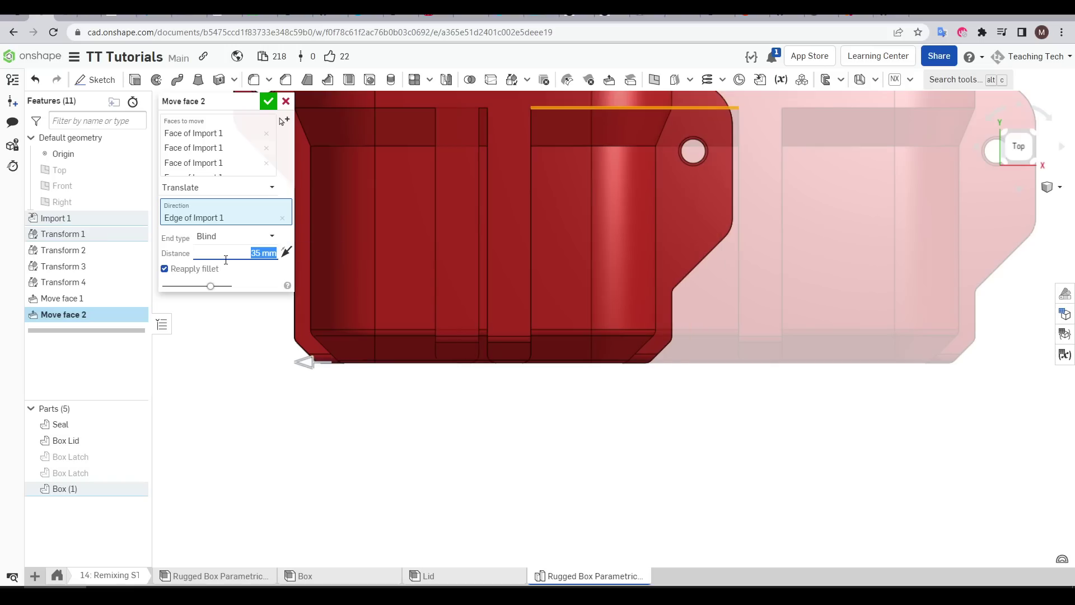
{"action": "left_click", "coordinate": [268, 102]}
{"action": "right_click_drag", "start_coordinate": [280, 123], "coordinate": [539, 233]}
Inspect a side face of the shortened parts, then look at the model from the Top view.
{"action": "left_click", "coordinate": [566, 228]}
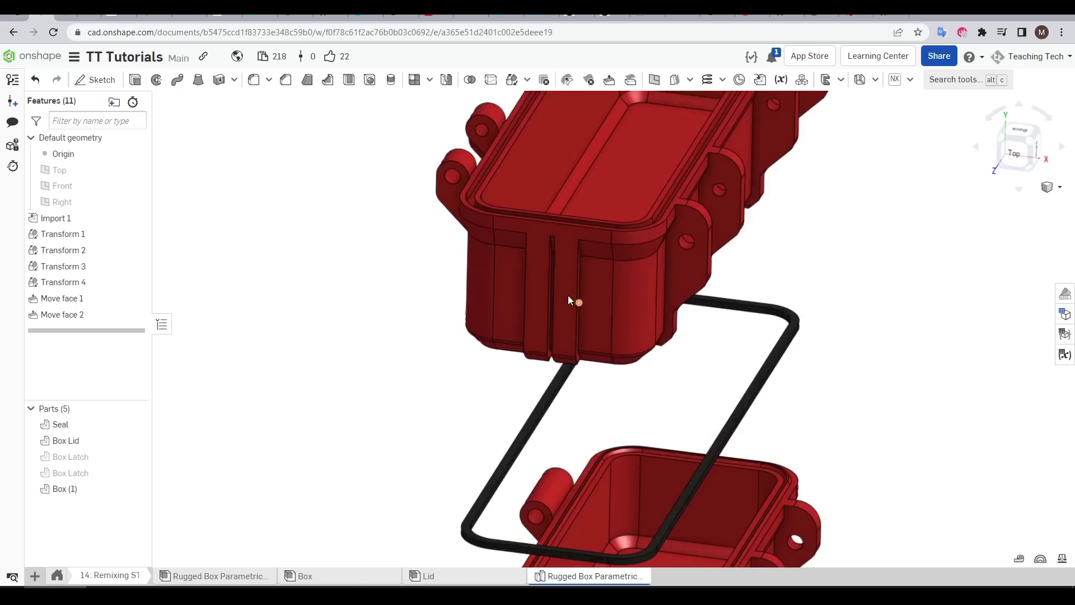
{"action": "scroll", "coordinate": [567, 294], "scroll_direction": "up", "scroll_amount": 3}
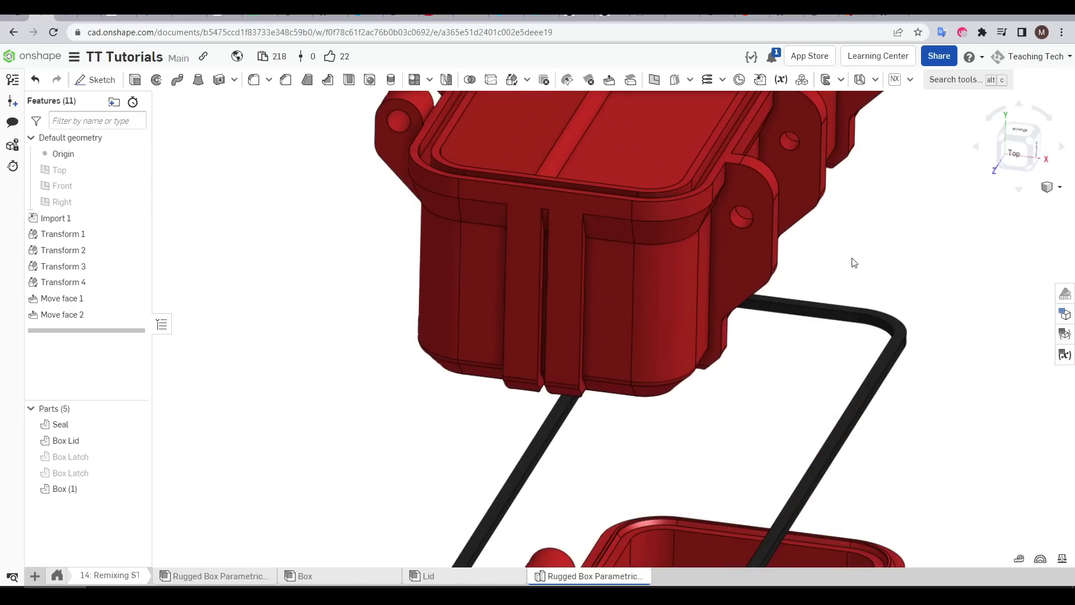
{"action": "key", "text": "shift+5"}
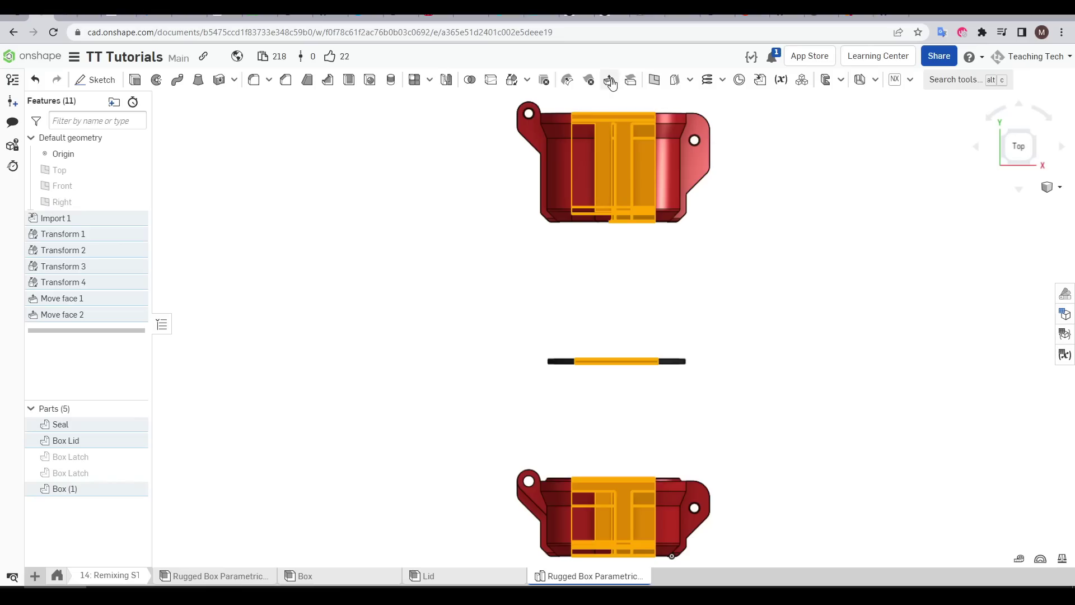
Move the selected central rib faces 5 mm in the flipped direction as Move face 3.
{"action": "left_click", "coordinate": [481, 90]}
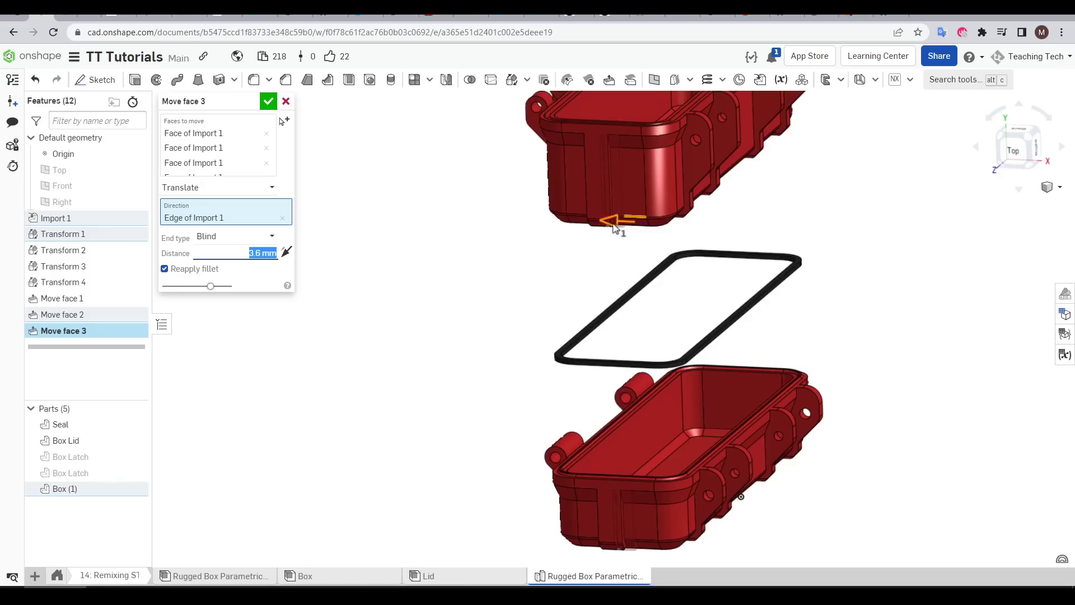
{"action": "mouse_move", "coordinate": [615, 226]}
{"action": "left_mouse_down"}
{"action": "mouse_move", "coordinate": [636, 227]}
{"action": "mouse_move", "coordinate": [627, 227]}
{"action": "left_mouse_up"}
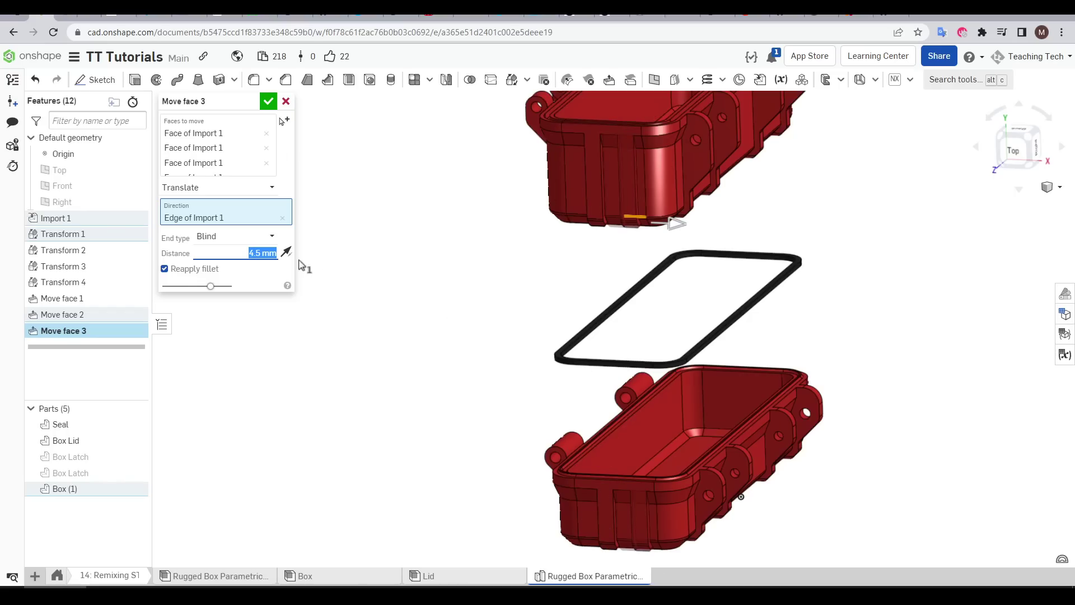
{"action": "type", "text": "5"}
{"action": "key", "text": "Return"}
From the Top view, box-select another strip of faces across all parts for Move face 4.
{"action": "key", "text": "shift+5"}
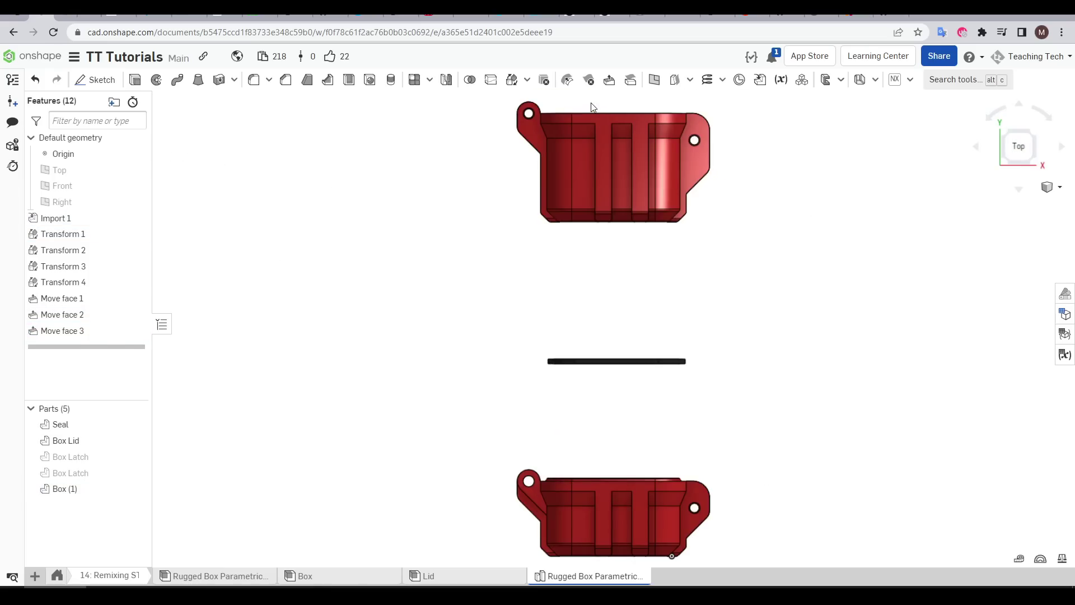
{"action": "left_click_drag", "start_coordinate": [589, 102], "coordinate": [617, 565]}
{"action": "right_click_drag", "start_coordinate": [617, 566], "coordinate": [677, 401]}
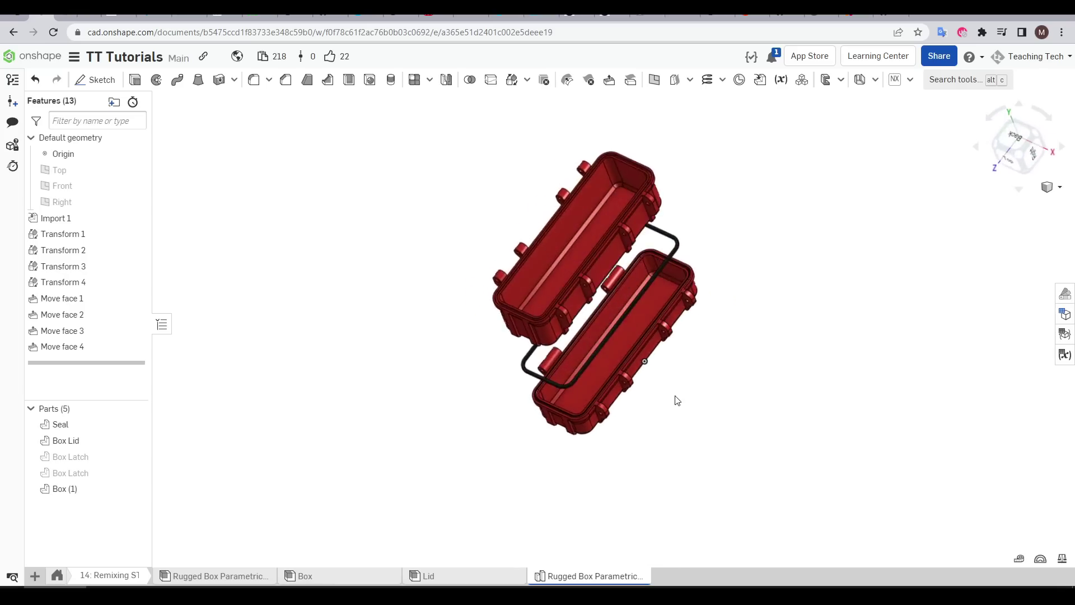
{"action": "key", "text": "shift+5"}
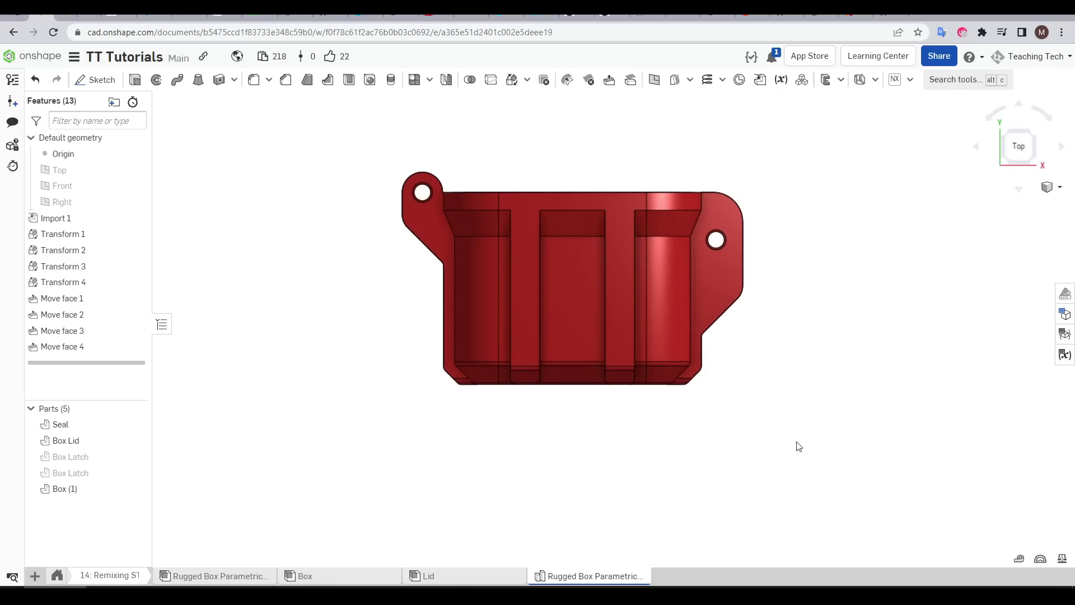
Window-select the box's bottom faces in Top view and add both sloped latch faces.
{"action": "left_click_drag", "start_coordinate": [800, 442], "coordinate": [393, 351]}
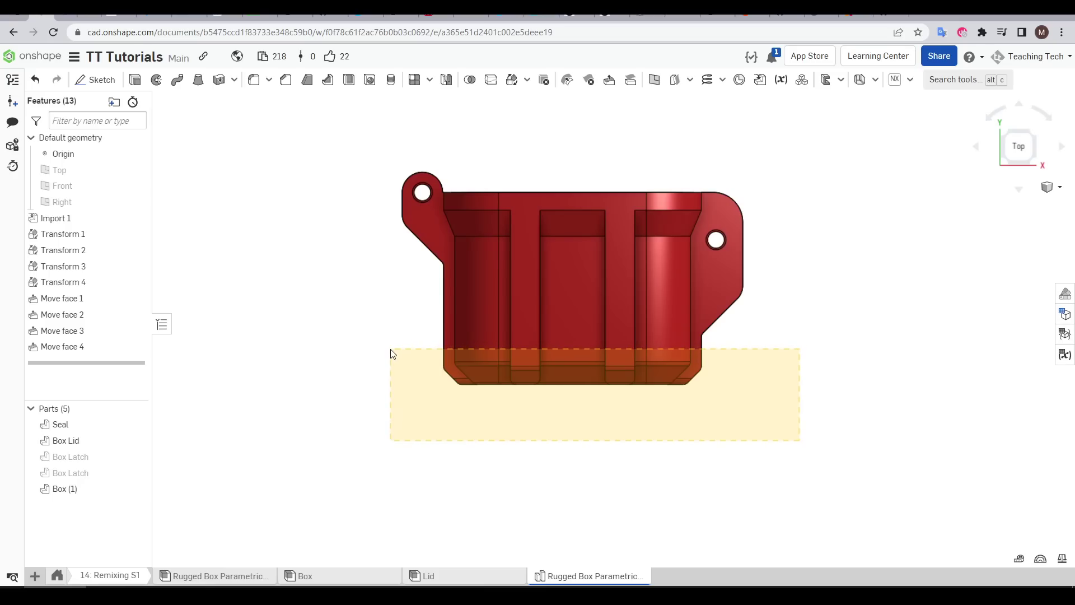
{"action": "left_click_drag", "start_coordinate": [393, 351], "coordinate": [391, 353]}
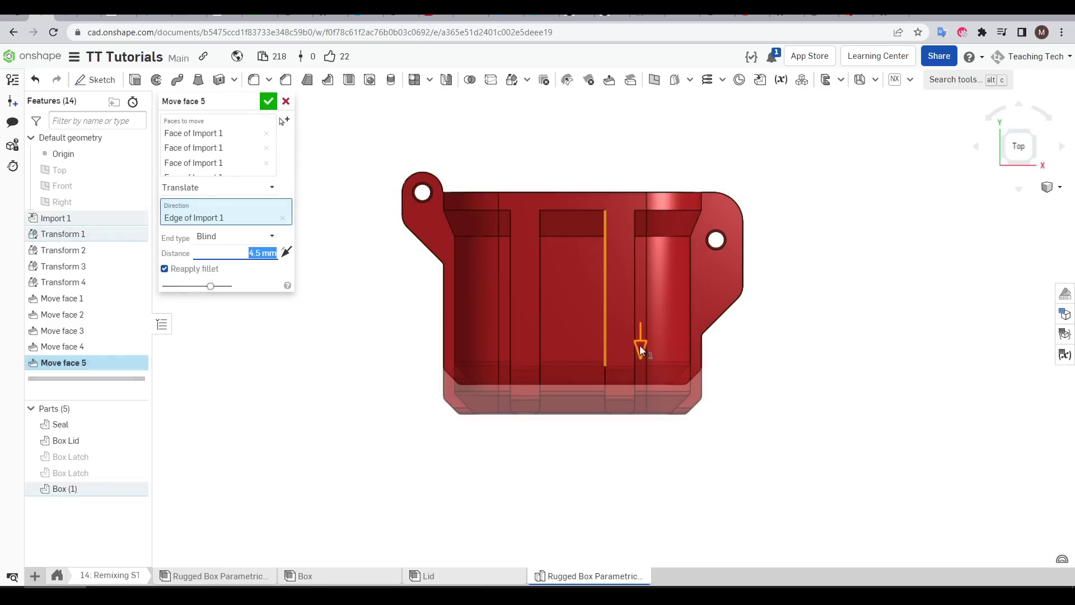
{"action": "left_click_drag", "start_coordinate": [639, 344], "coordinate": [548, 144]}
{"action": "scroll", "coordinate": [707, 323], "scroll_direction": "up", "scroll_amount": 5}
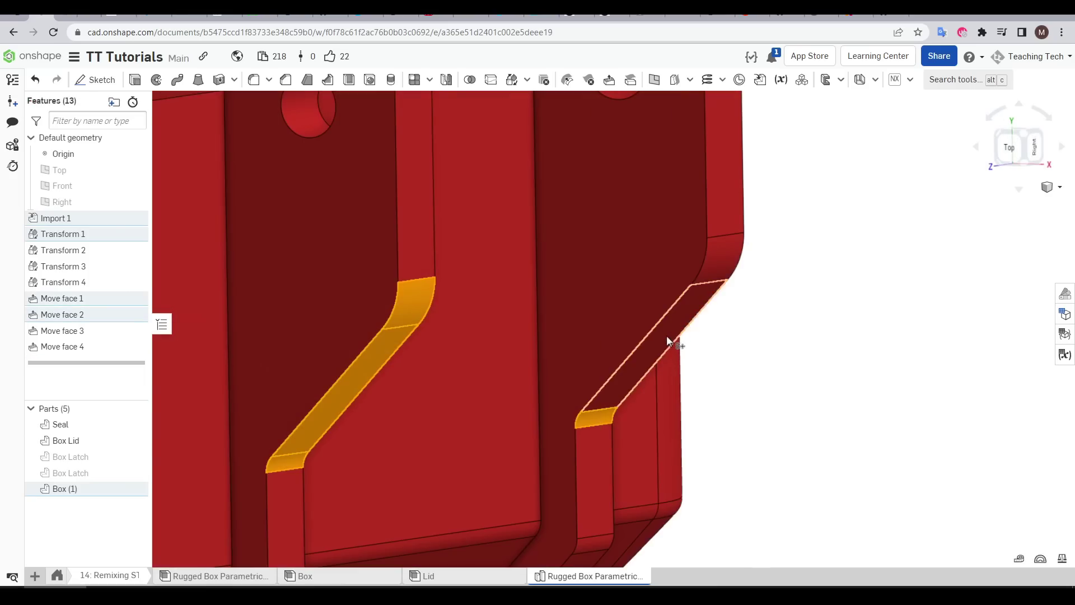
{"action": "left_click", "coordinate": [667, 334]}
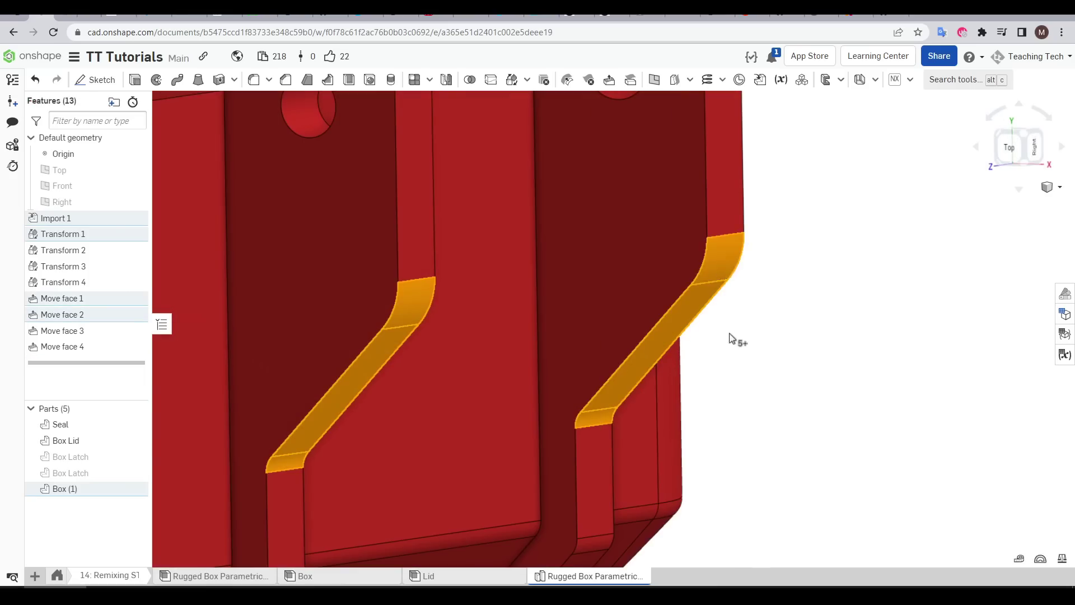
Translate the box's bottom faces 2 mm along a vertical edge to lower the base.
{"action": "scroll", "coordinate": [738, 352], "scroll_direction": "down", "scroll_amount": 6}
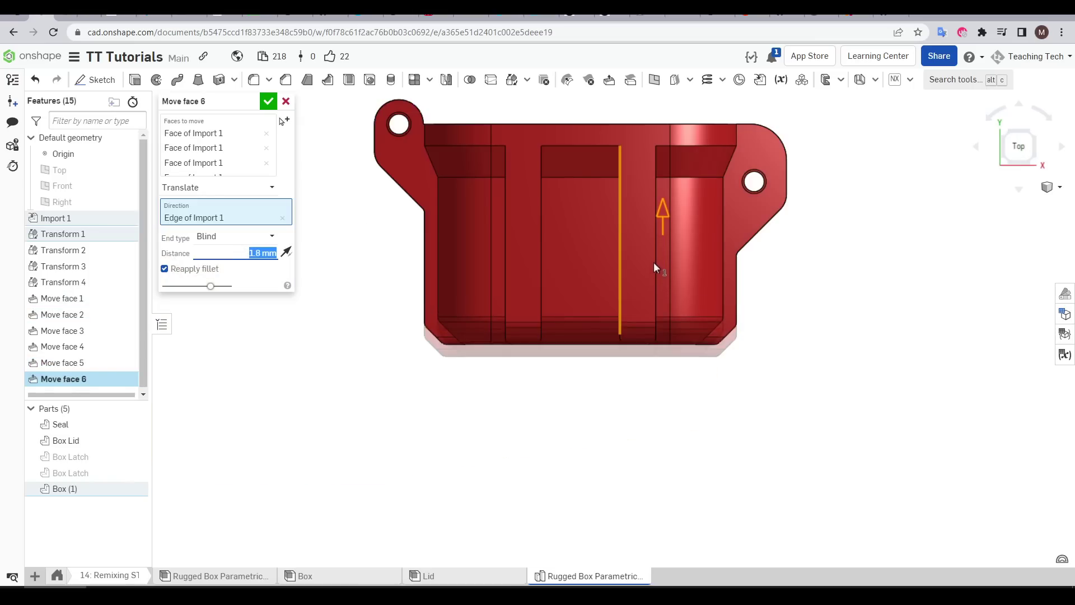
{"action": "left_click_drag", "start_coordinate": [654, 263], "coordinate": [668, 217]}
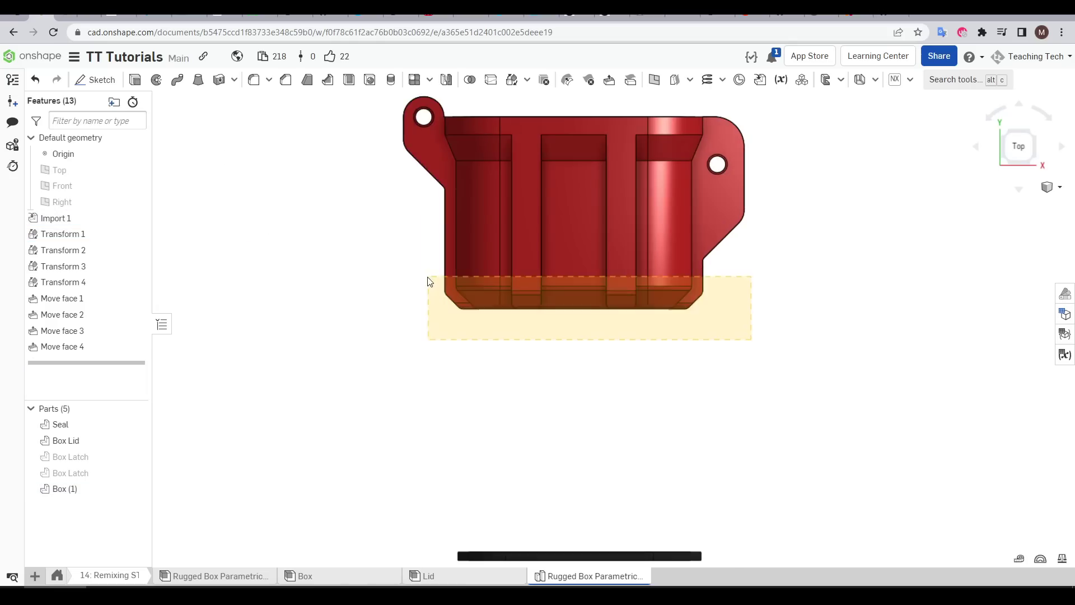
{"action": "left_click_drag", "start_coordinate": [430, 281], "coordinate": [430, 281]}
{"action": "left_click", "coordinate": [609, 80]}
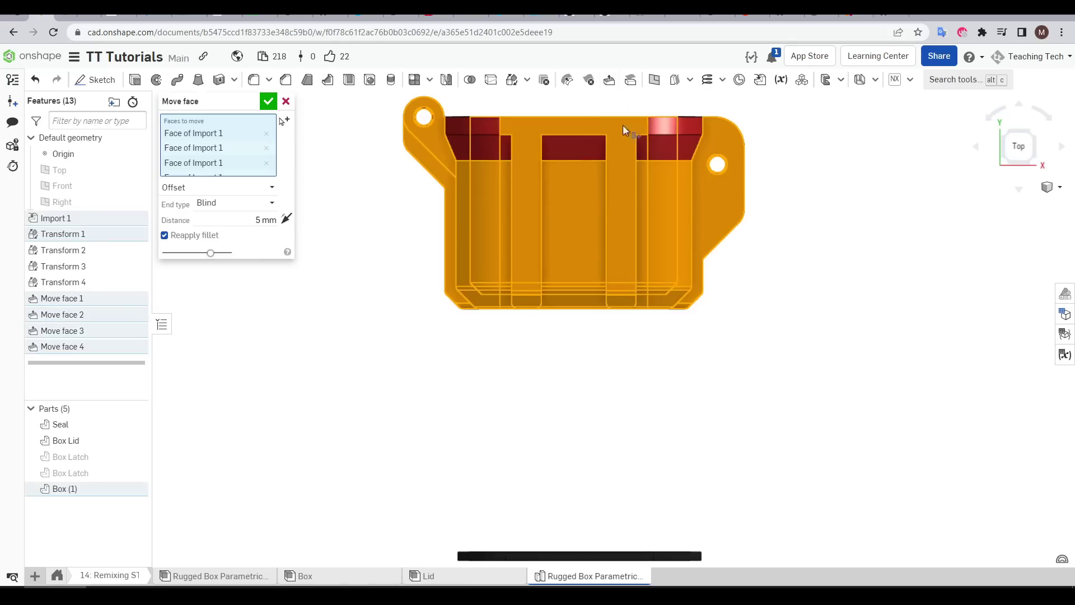
{"action": "left_click", "coordinate": [270, 193]}
{"action": "left_click", "coordinate": [184, 203]}
{"action": "left_click", "coordinate": [666, 213]}
{"action": "left_click", "coordinate": [283, 216]}
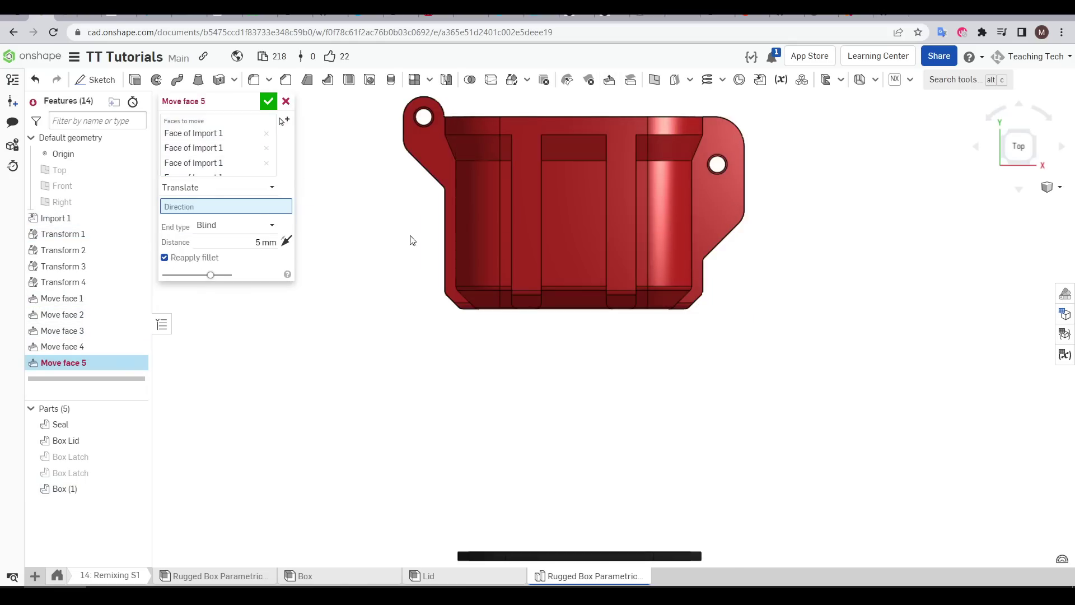
{"action": "left_click", "coordinate": [511, 250]}
{"action": "type", "text": "2"}
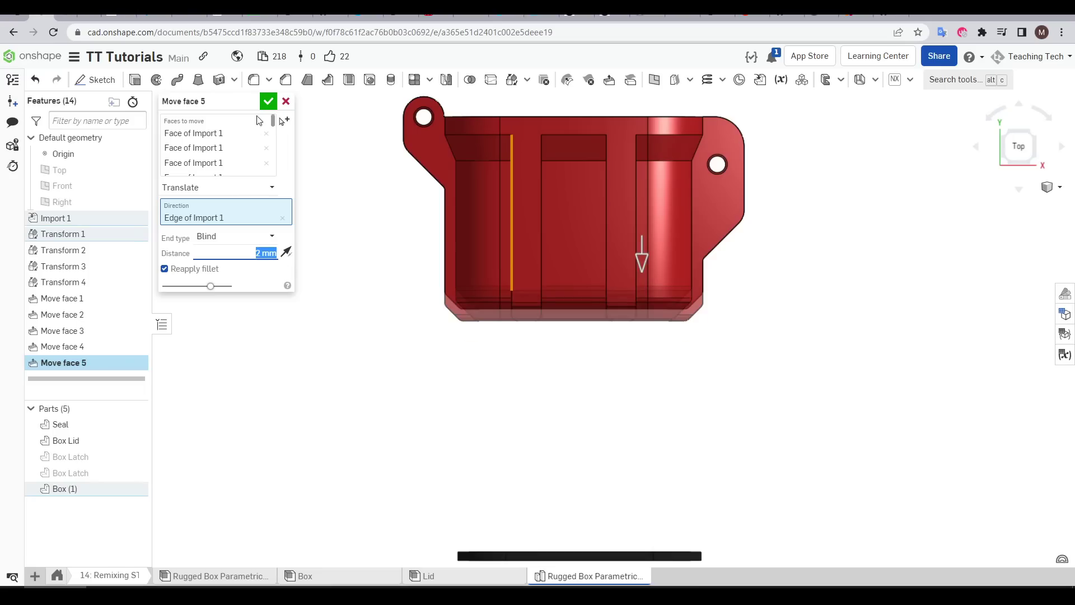
{"action": "left_click", "coordinate": [269, 101]}
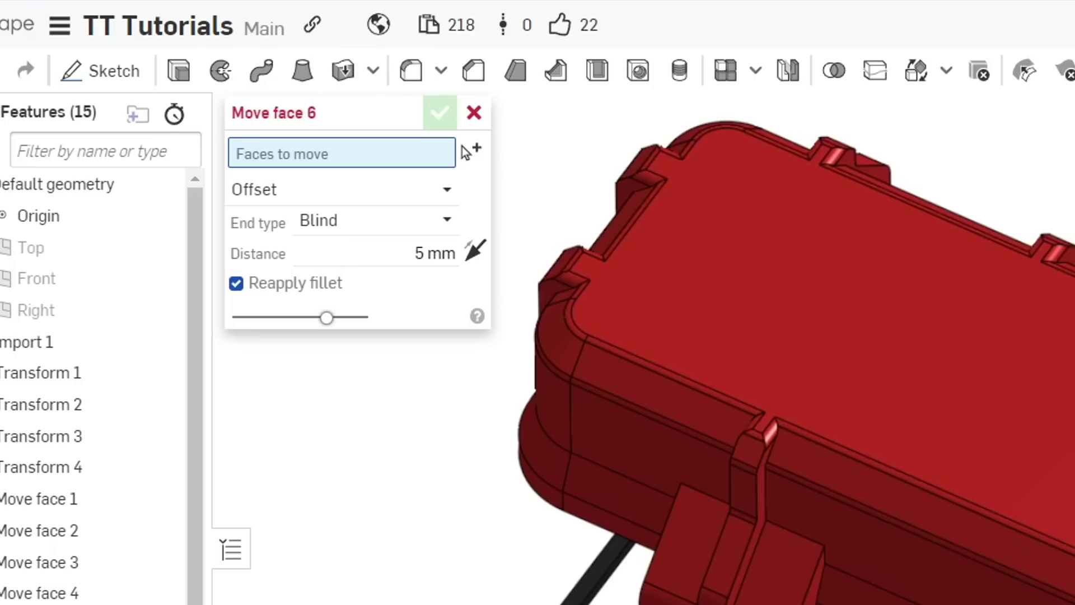
Try a Move face offset on the lid's top face.
{"action": "left_click", "coordinate": [420, 196]}
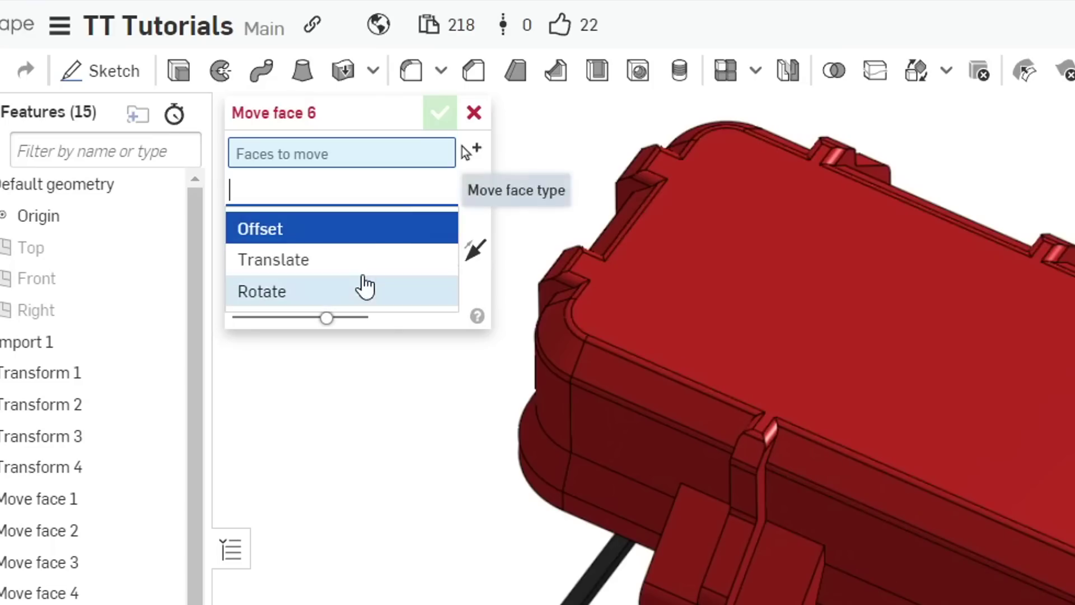
{"action": "left_click", "coordinate": [361, 238]}
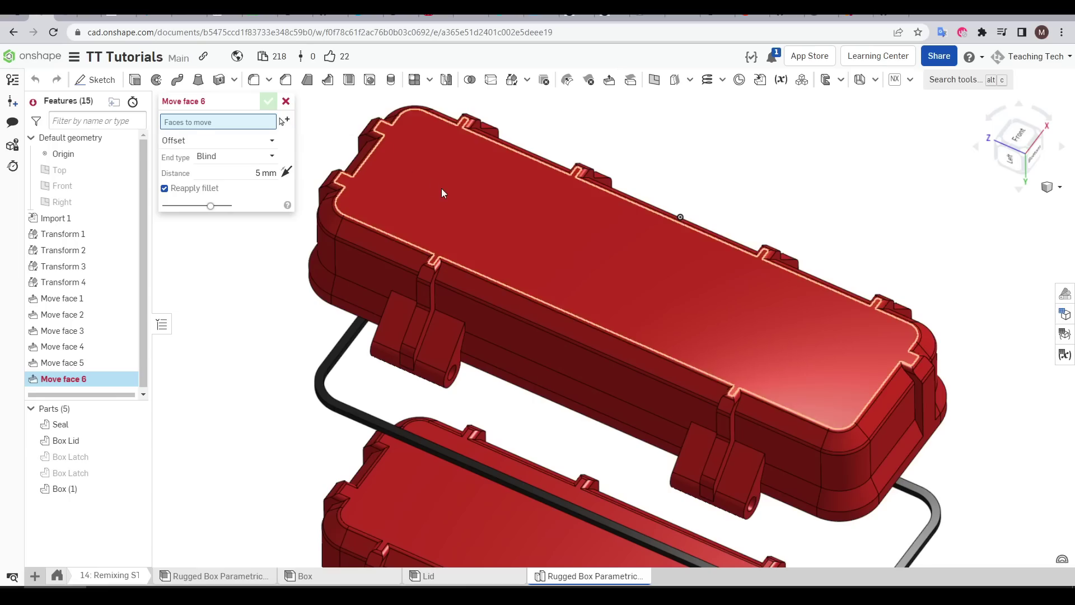
{"action": "left_click", "coordinate": [441, 193]}
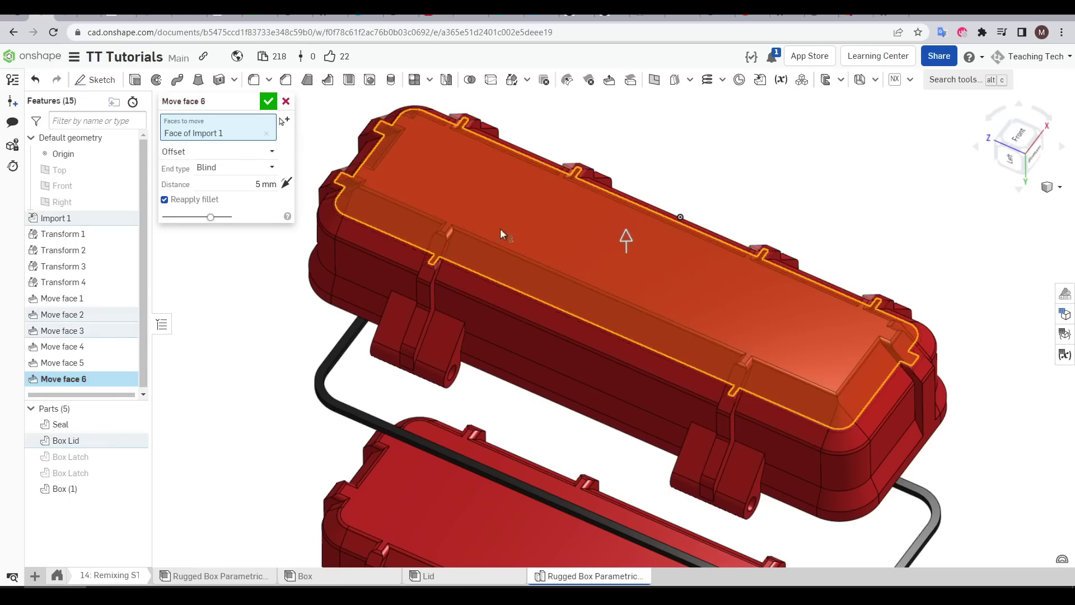
{"action": "left_click_drag", "start_coordinate": [625, 241], "coordinate": [632, 242]}
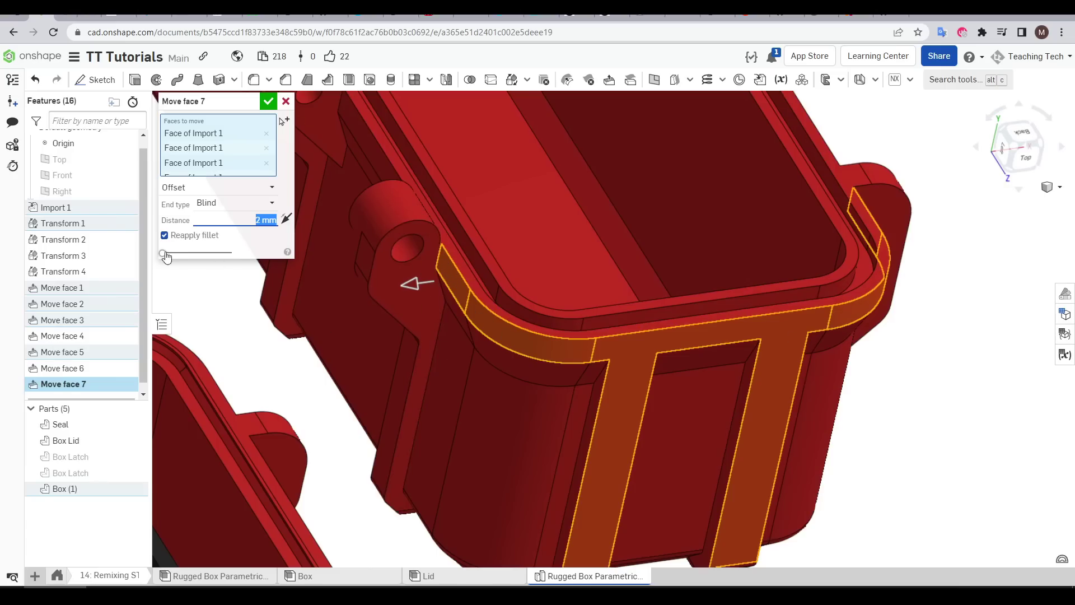
Compare before and after with the rollback slider, then orbit to the lid's outer face.
{"action": "left_click_drag", "start_coordinate": [163, 252], "coordinate": [244, 267]}
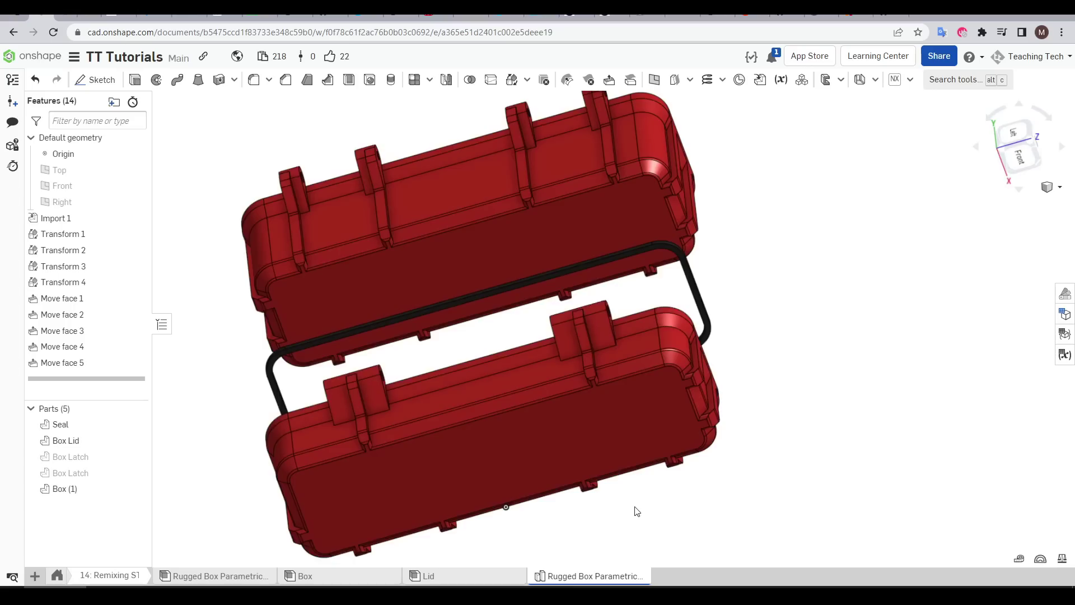
{"action": "right_click_drag", "start_coordinate": [636, 509], "coordinate": [678, 481]}
{"action": "scroll", "coordinate": [654, 473], "scroll_direction": "up", "scroll_amount": 3}
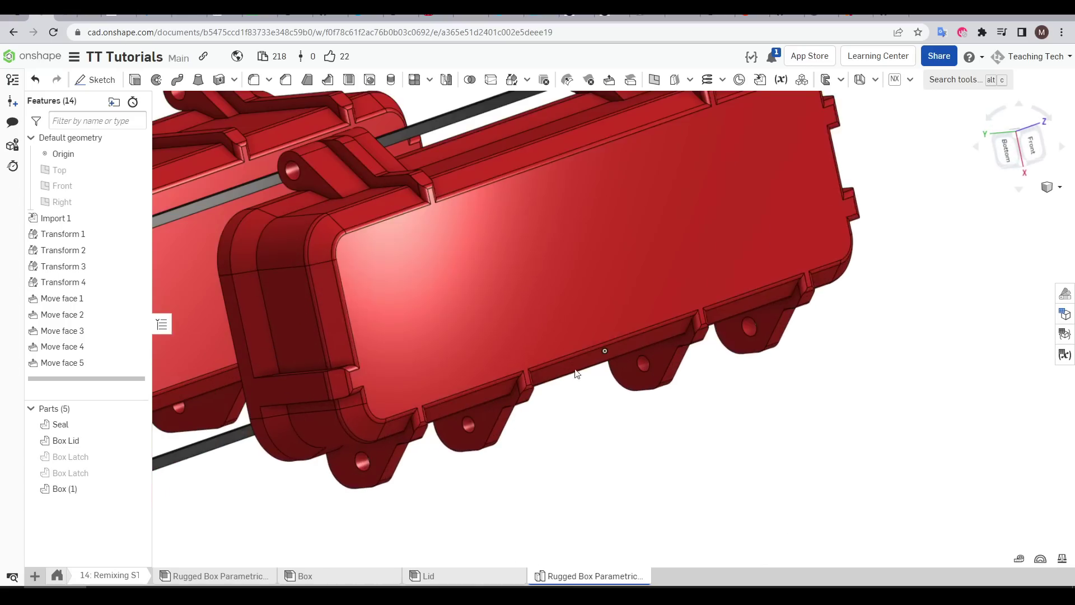
Sketch two circles on the lid's large outer face.
{"action": "left_click", "coordinate": [506, 271]}
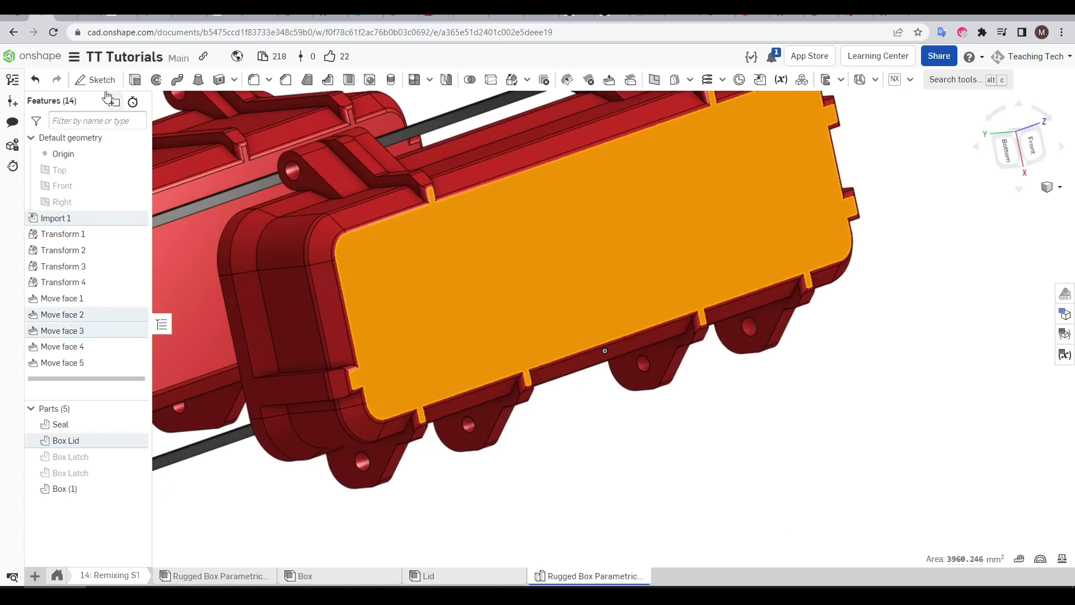
{"action": "left_click", "coordinate": [96, 79]}
{"action": "key", "text": "c"}
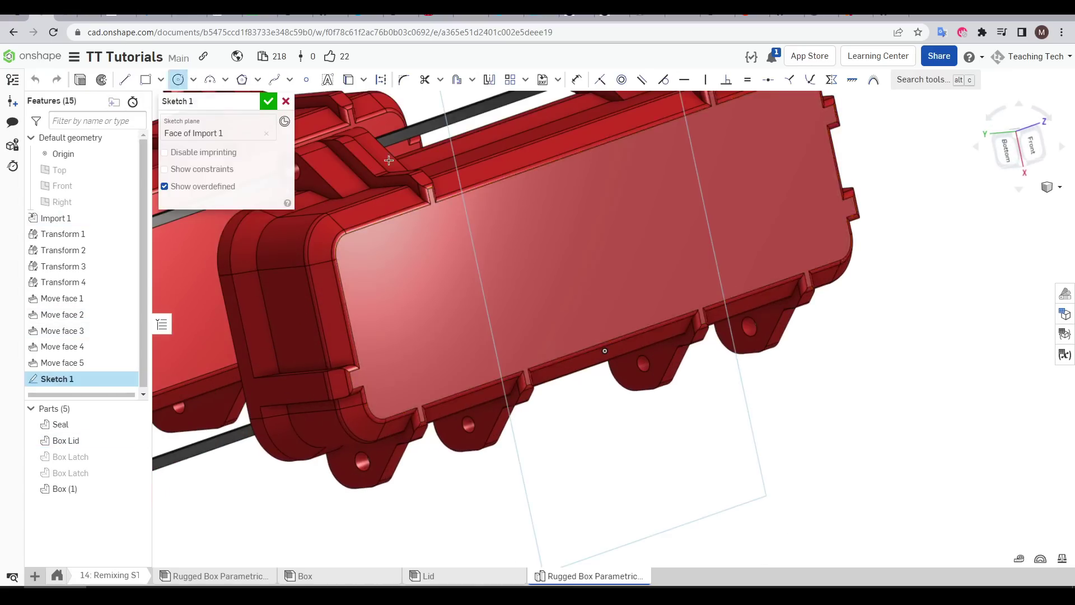
{"action": "left_click", "coordinate": [548, 294]}
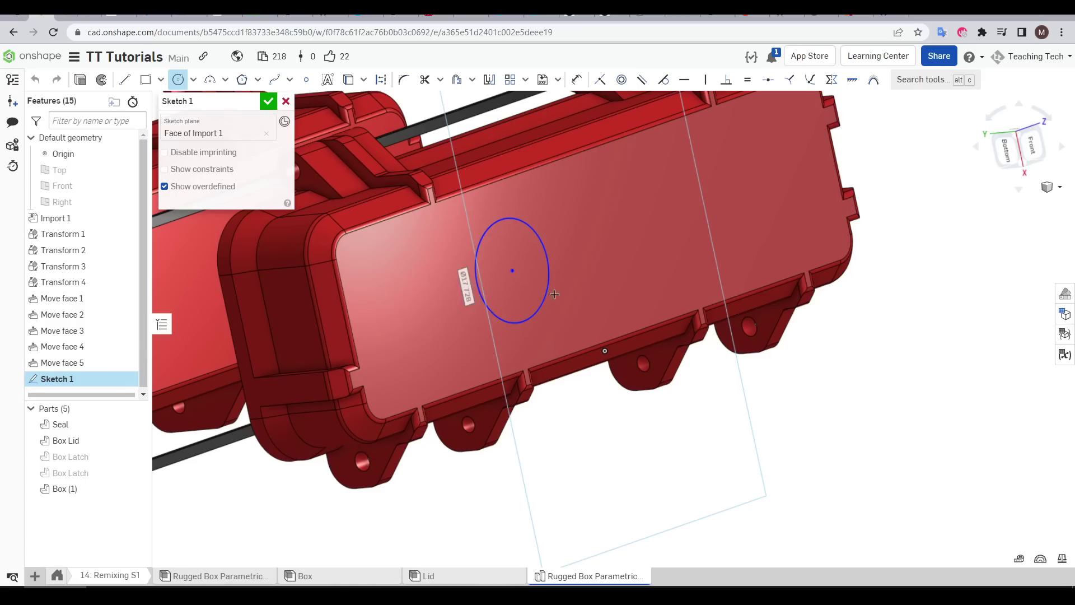
{"action": "left_click", "coordinate": [658, 227]}
{"action": "left_click", "coordinate": [687, 290]}
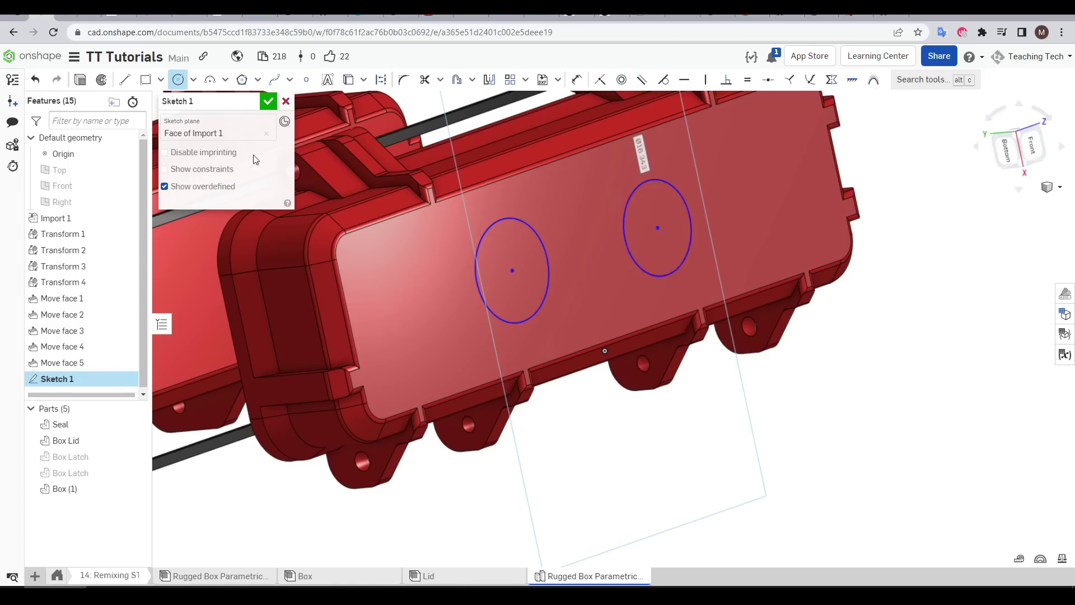
Extrude both circles as a Remove cut 25 mm into the lid.
{"action": "key", "text": "shift+e"}
{"action": "left_click", "coordinate": [650, 215]}
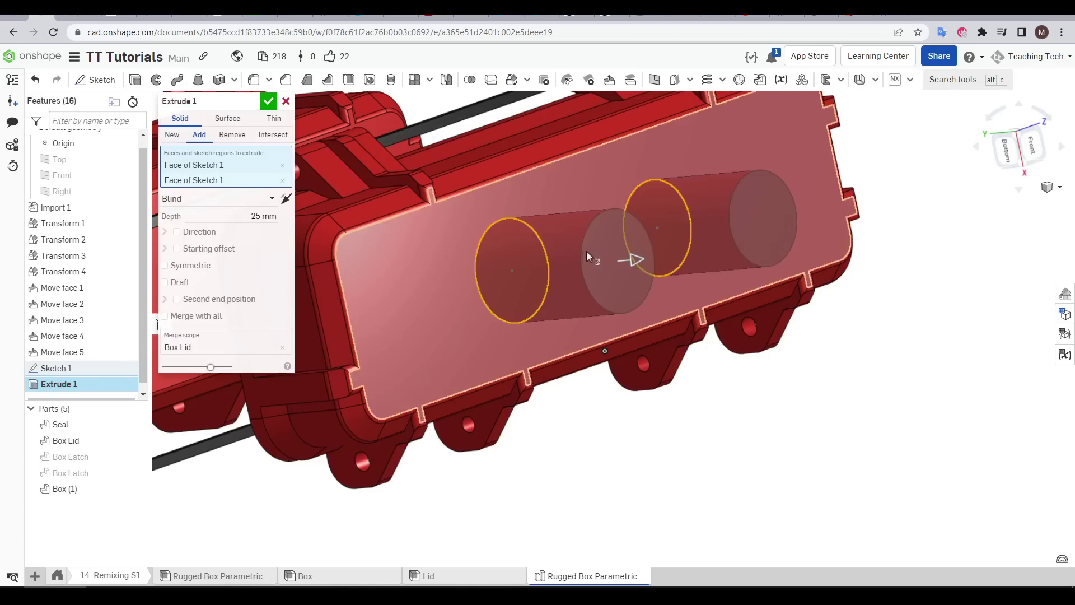
{"action": "left_click_drag", "start_coordinate": [636, 259], "coordinate": [586, 247]}
{"action": "mouse_move", "coordinate": [502, 252]}
{"action": "right_mouse_down"}
{"action": "mouse_move", "coordinate": [442, 283]}
{"action": "mouse_move", "coordinate": [722, 342]}
{"action": "mouse_move", "coordinate": [634, 314]}
{"action": "right_mouse_up"}
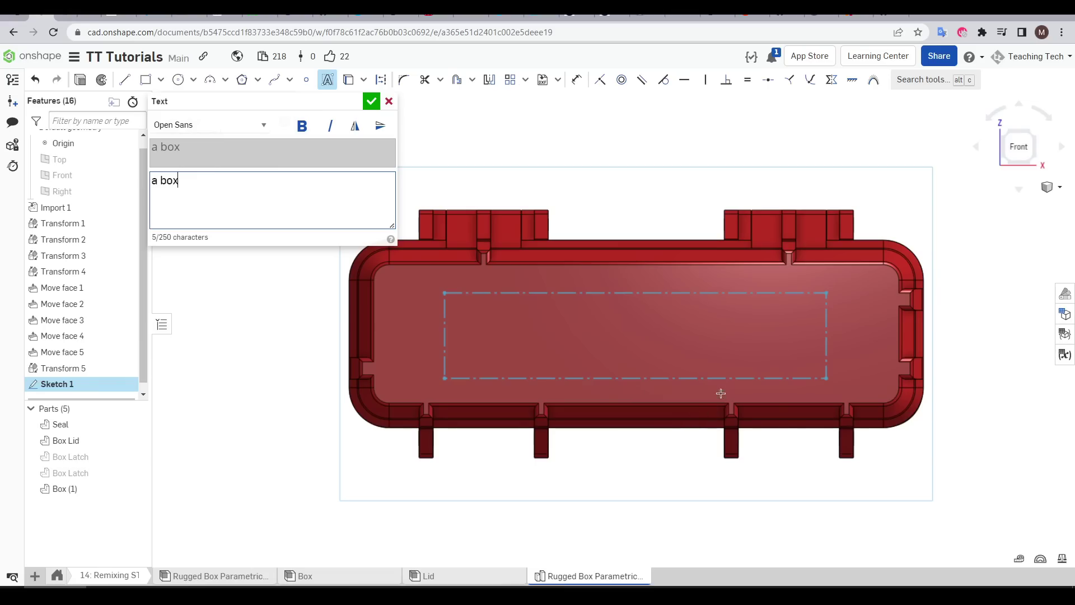
Finish the 'a box' text sketch and cut it 0.4 mm into the lid as an engraving.
{"action": "left_click", "coordinate": [369, 102]}
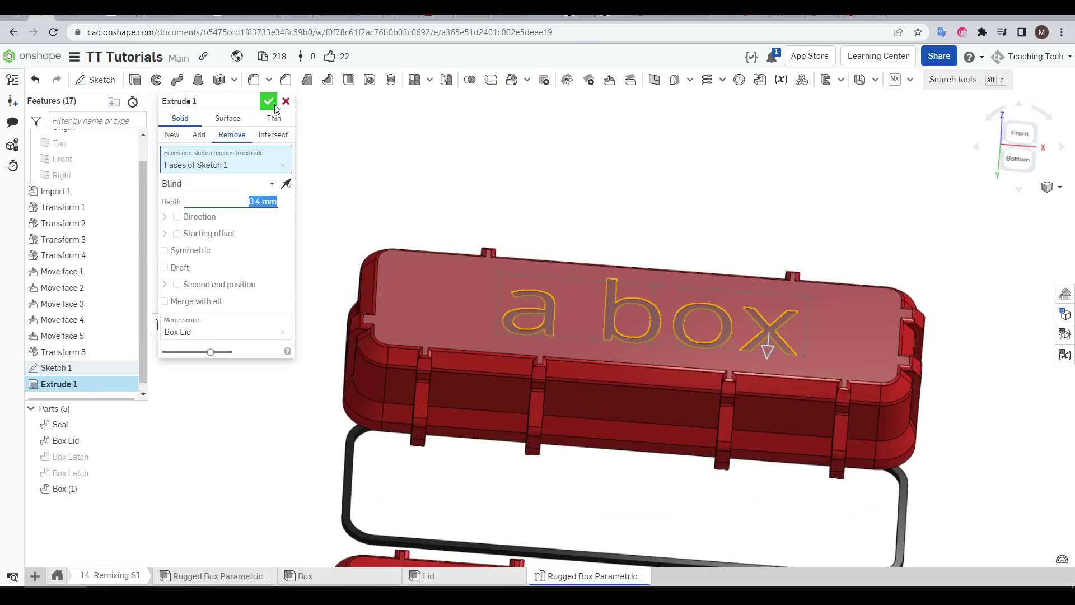
{"action": "left_click", "coordinate": [270, 102]}
{"action": "right_click_drag", "start_coordinate": [696, 202], "coordinate": [667, 246]}
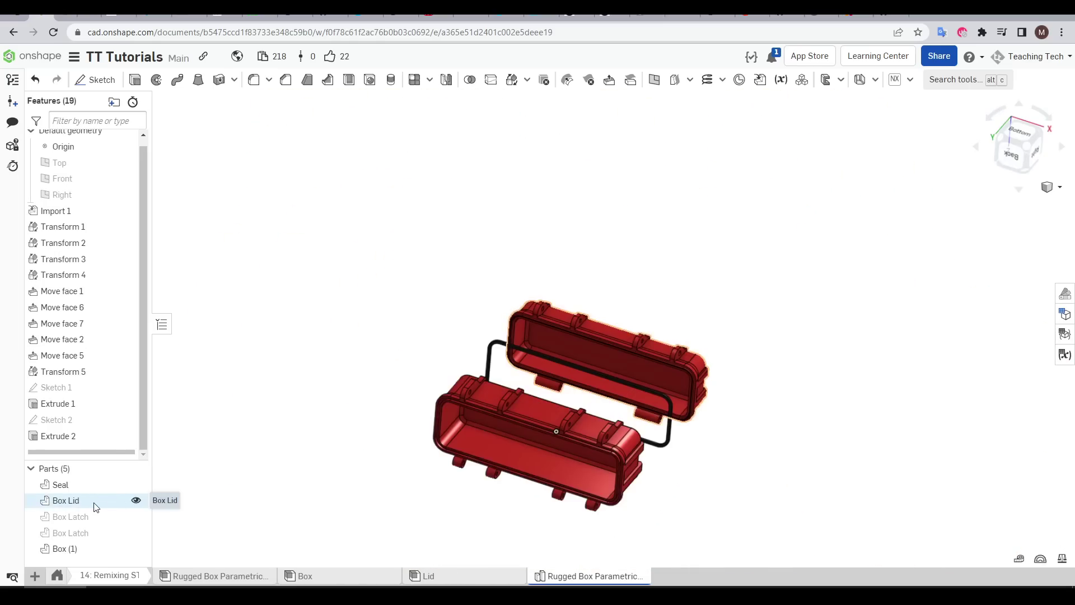
Start an export of the Box Lid part from the Parts list.
{"action": "right_click", "coordinate": [98, 506]}
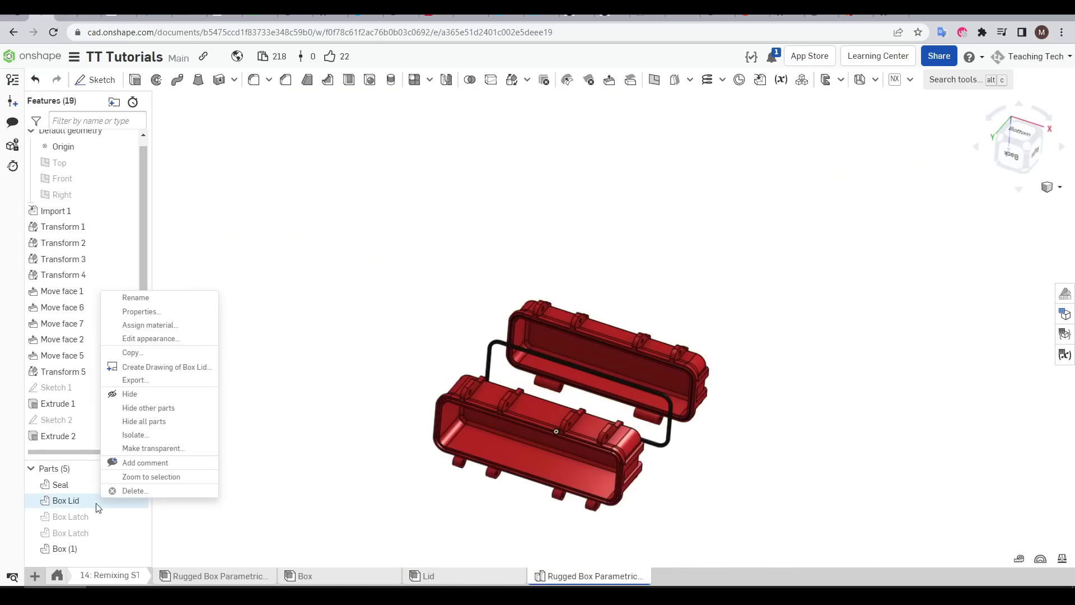
{"action": "left_click", "coordinate": [147, 381]}
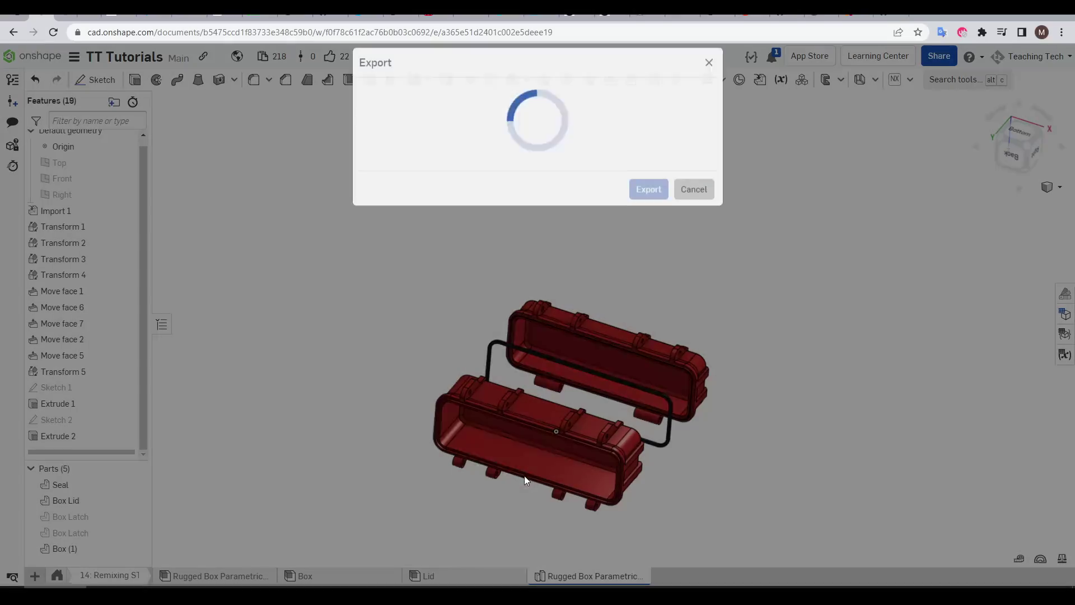